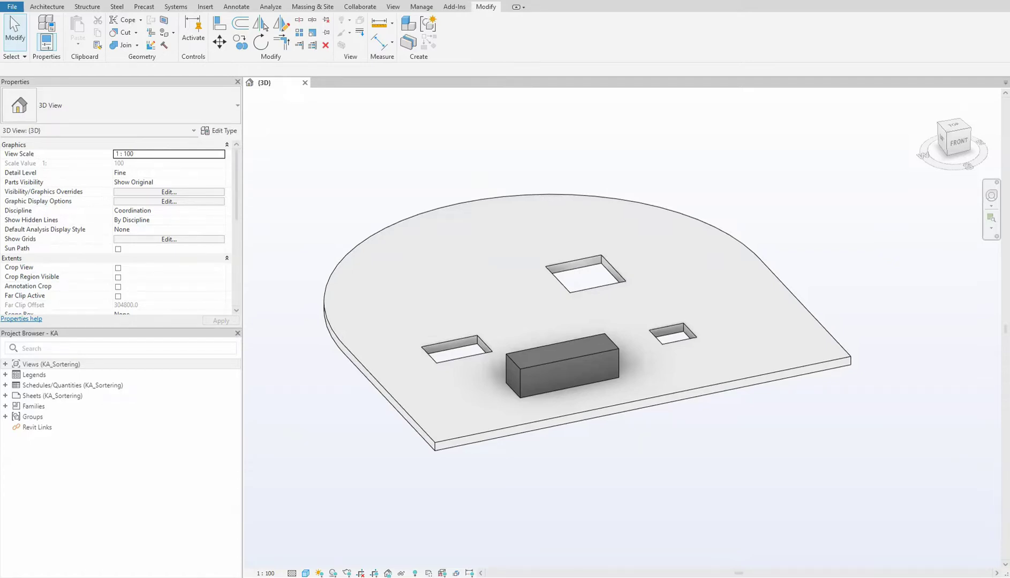
# - Mark up the span and left and right notches under block B on the supplier page
pyautogui.moveTo(1009, 57); pyautogui.dragTo(556, 57)
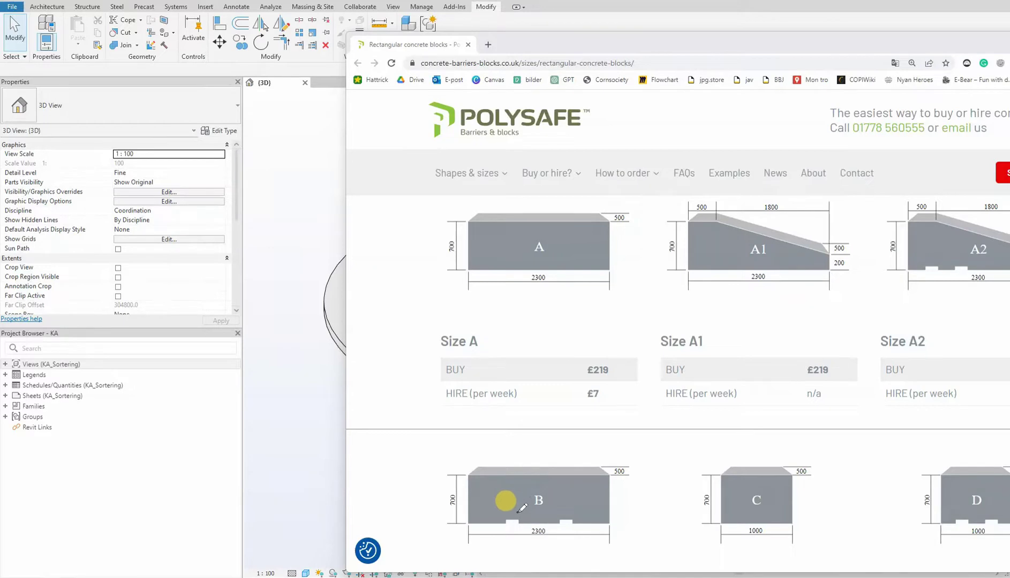
pyautogui.moveTo(519, 512)
pyautogui.mouseDown()
pyautogui.moveTo(518, 530)
pyautogui.moveTo(559, 520)
pyautogui.moveTo(559, 529)
pyautogui.moveTo(516, 514)
pyautogui.mouseUp()
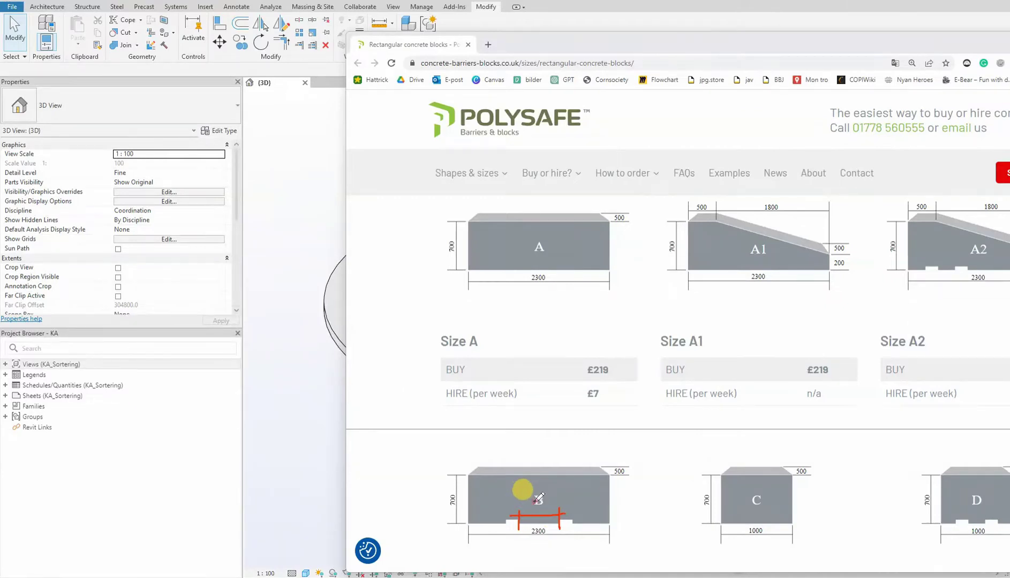
pyautogui.moveTo(536, 502)
pyautogui.mouseDown()
pyautogui.moveTo(573, 523)
pyautogui.moveTo(536, 510)
pyautogui.mouseUp()
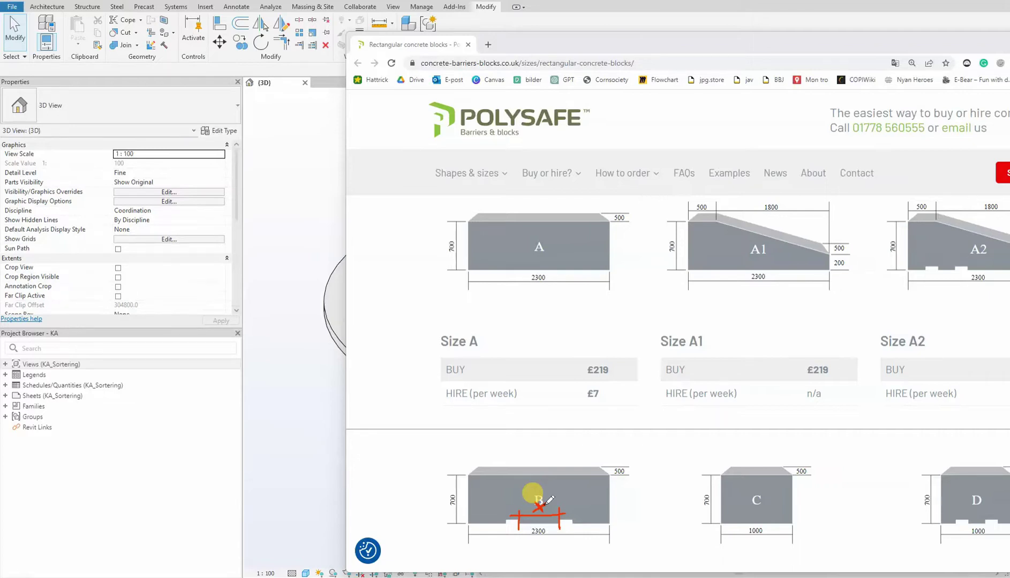
pyautogui.moveTo(502, 515)
pyautogui.mouseDown()
pyautogui.moveTo(496, 528)
pyautogui.moveTo(496, 517)
pyautogui.mouseUp()
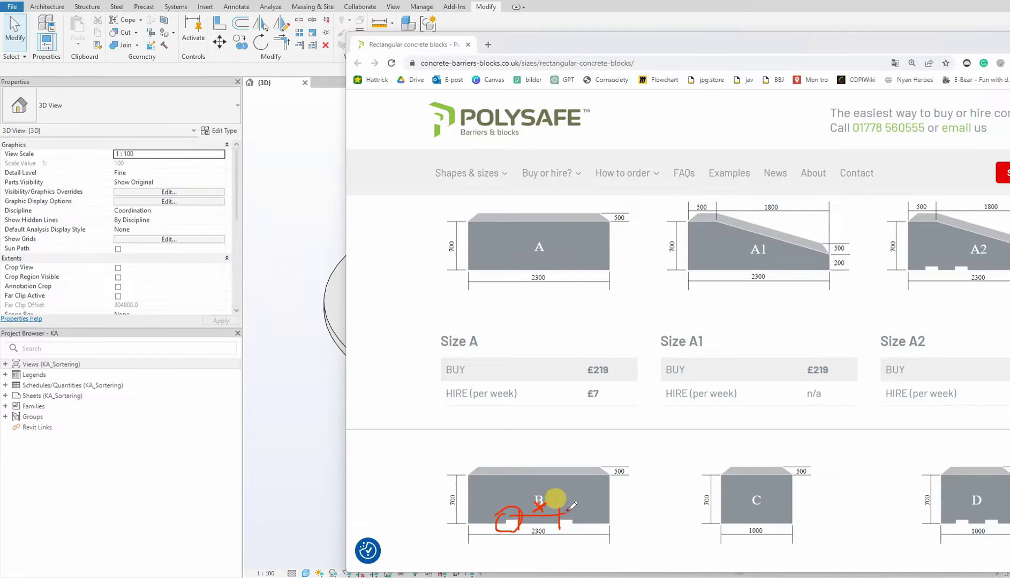
pyautogui.moveTo(569, 510)
pyautogui.mouseDown()
pyautogui.moveTo(561, 531)
pyautogui.moveTo(557, 518)
pyautogui.mouseUp()
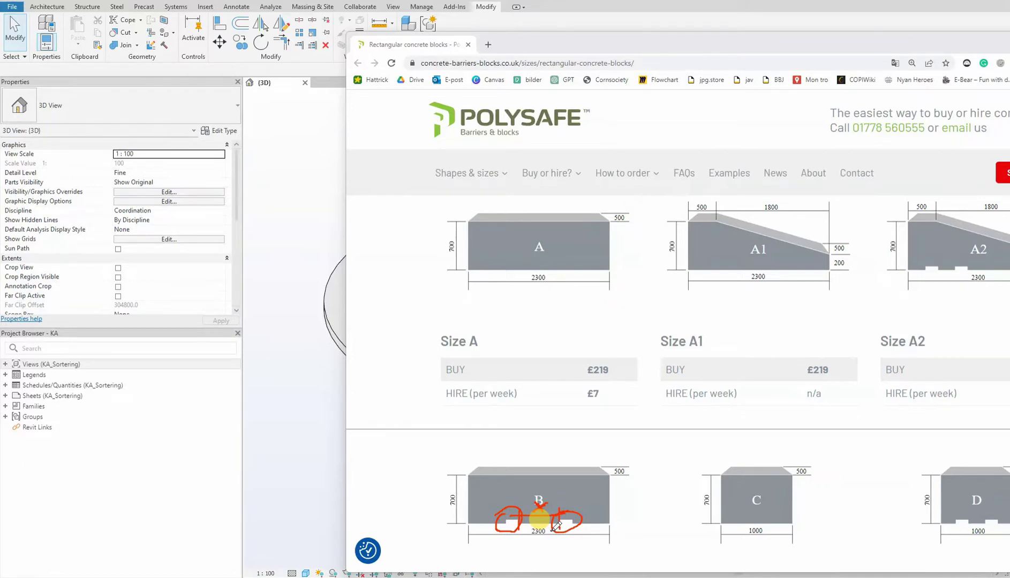
pyautogui.moveTo(724, 51)
pyautogui.mouseDown()
pyautogui.moveTo(693, 55)
pyautogui.moveTo(1009, 53)
pyautogui.mouseUp()
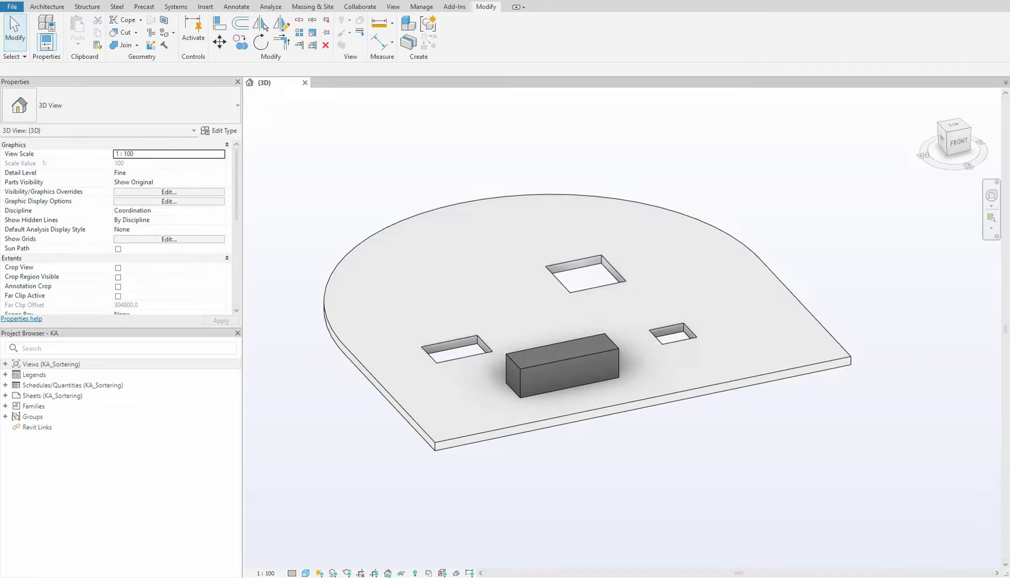
# - Edit the selected block's family and show View 1 orbited in Consistent Colors style
pyautogui.click(537, 364)
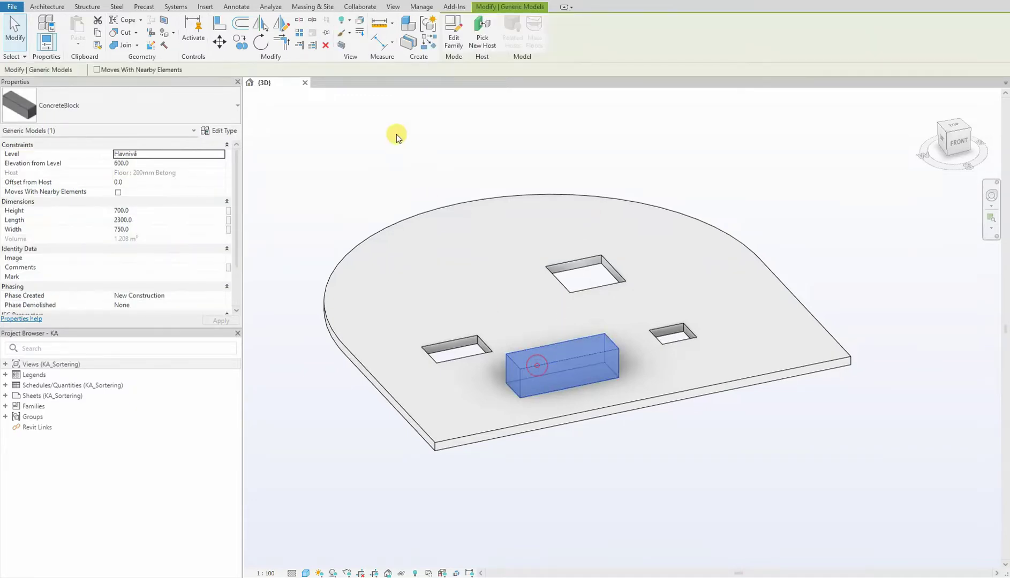
pyautogui.click(452, 42)
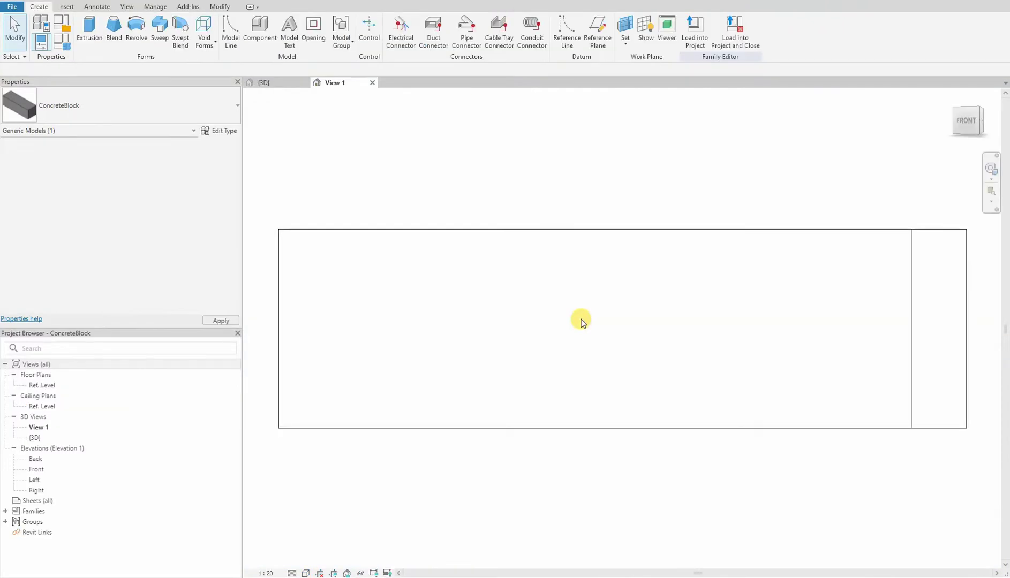
pyautogui.keyDown('shift'); pyautogui.moveTo(582, 313); pyautogui.dragTo(613, 218, button='middle'); pyautogui.keyUp('shift')
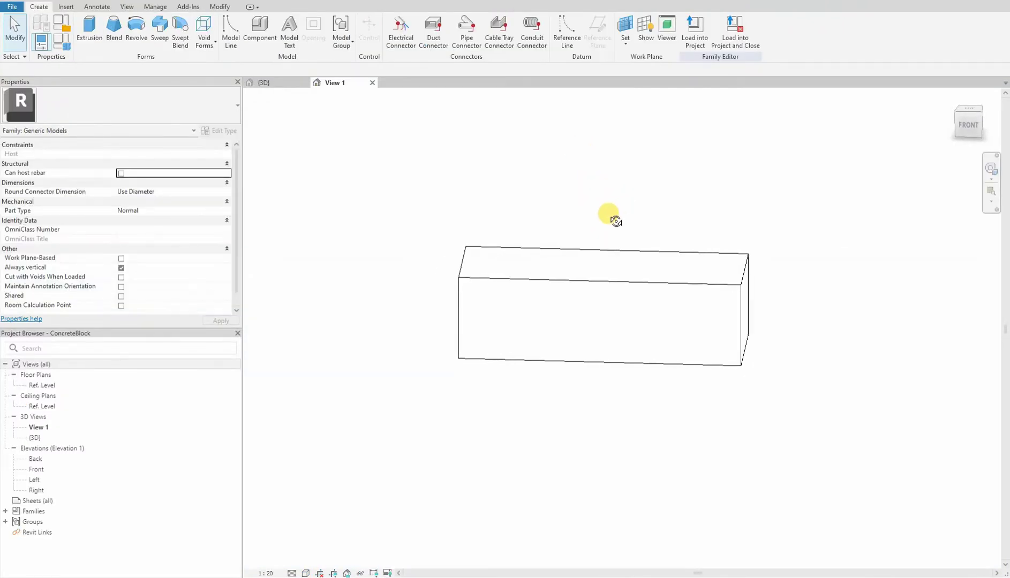
pyautogui.click(306, 573)
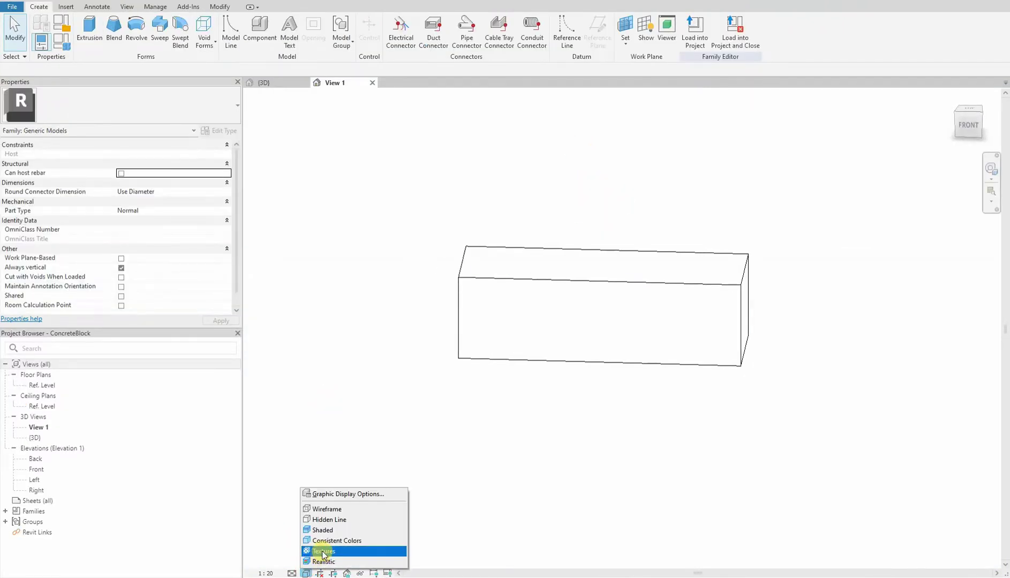
pyautogui.click(324, 541)
pyautogui.keyDown('shift'); pyautogui.moveTo(354, 466); pyautogui.dragTo(500, 491, button='middle'); pyautogui.keyUp('shift')
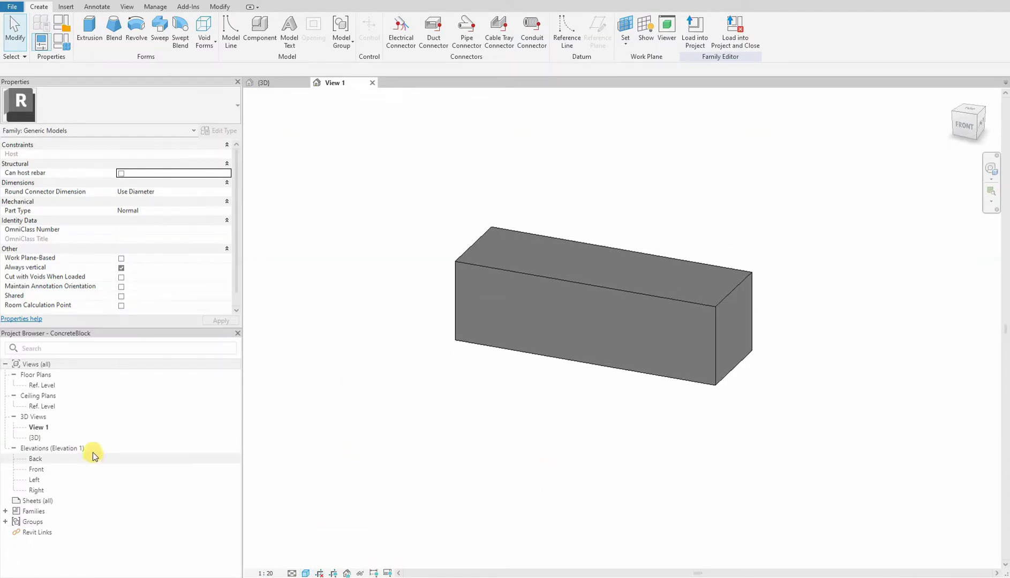
# - In the Front elevation, draw two vertical reference planes either side of centre with RP
pyautogui.doubleClick(35, 470)
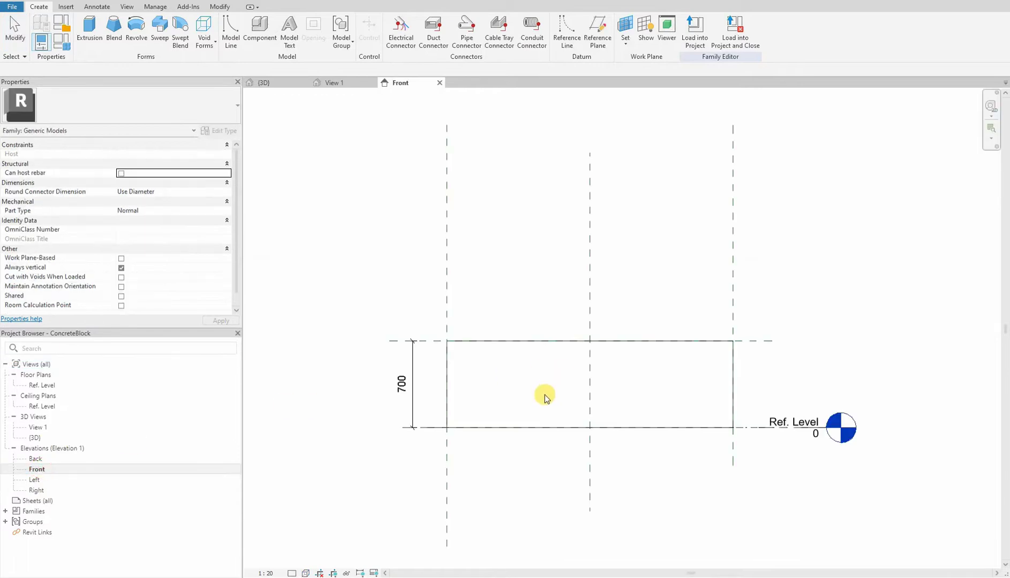
pyautogui.moveTo(549, 379); pyautogui.dragTo(537, 358, button='middle')
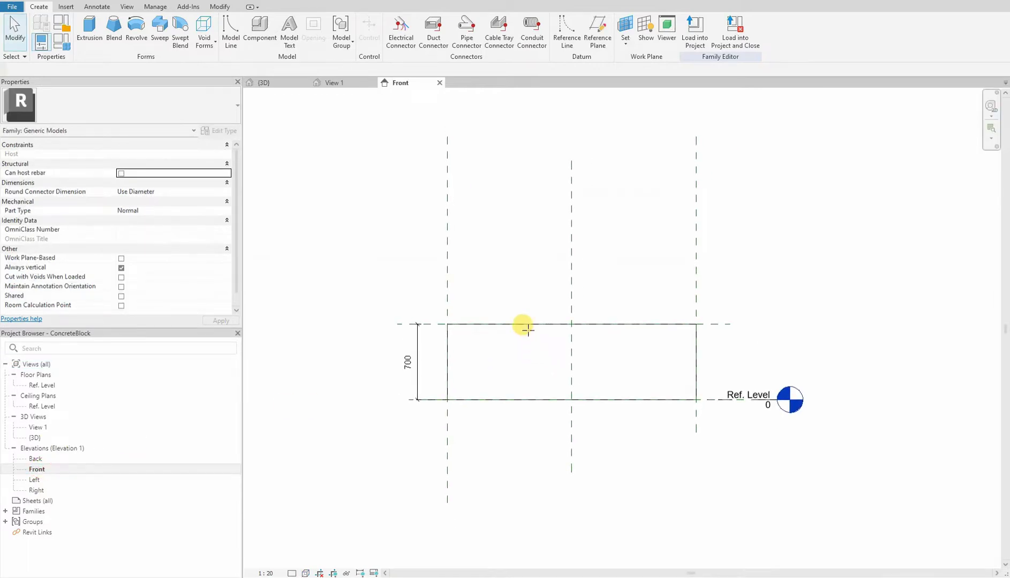
pyautogui.press('r')
pyautogui.press('p')
pyautogui.click(538, 284)
pyautogui.click(535, 452)
pyautogui.click(613, 284)
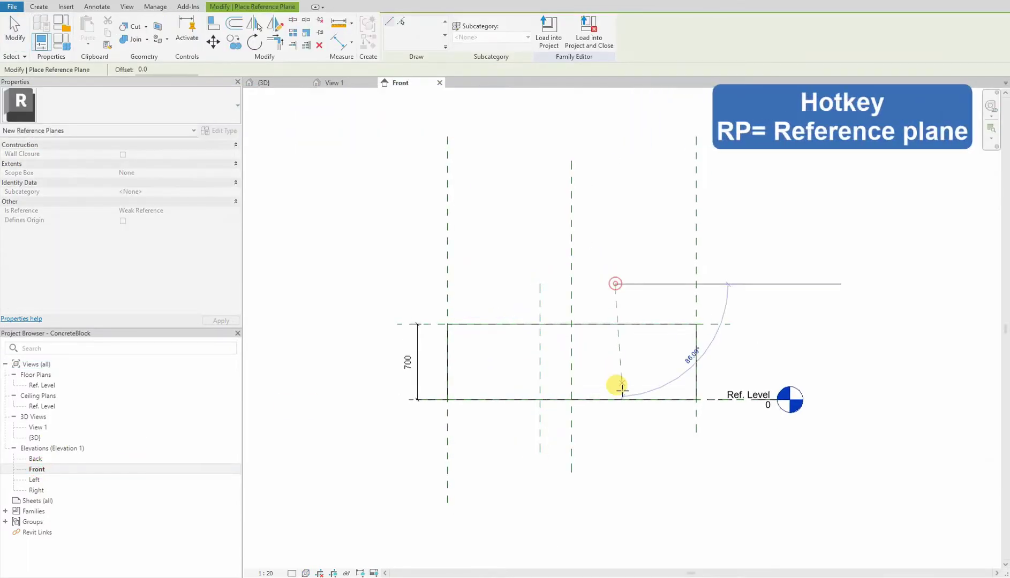
pyautogui.click(616, 433)
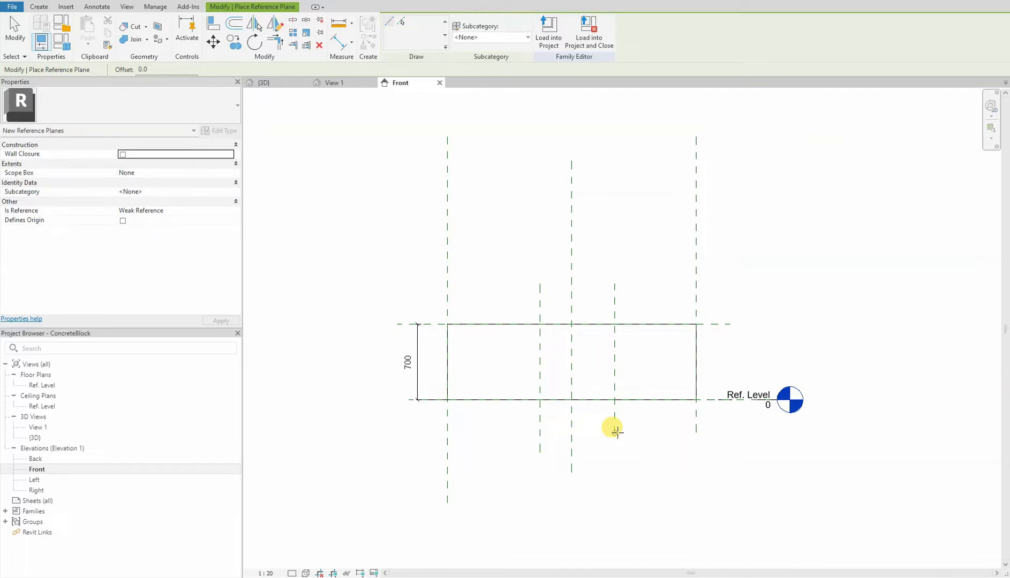
pyautogui.press('Escape')
pyautogui.press('Escape')
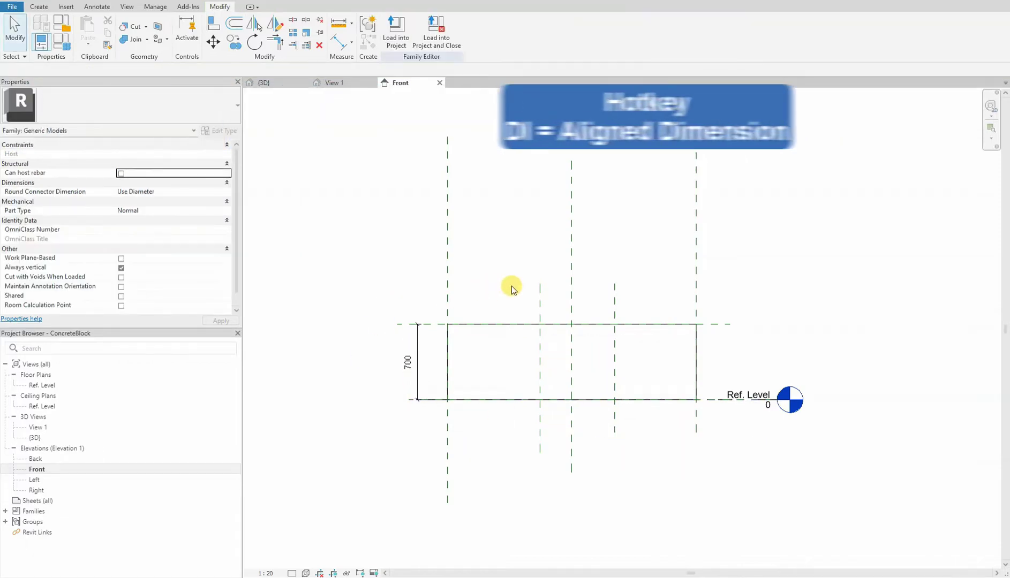
# - Dimension the left, centre and right planes as one chain and make it EQ
pyautogui.press('d')
pyautogui.press('i')
pyautogui.click(533, 301)
pyautogui.click(565, 308)
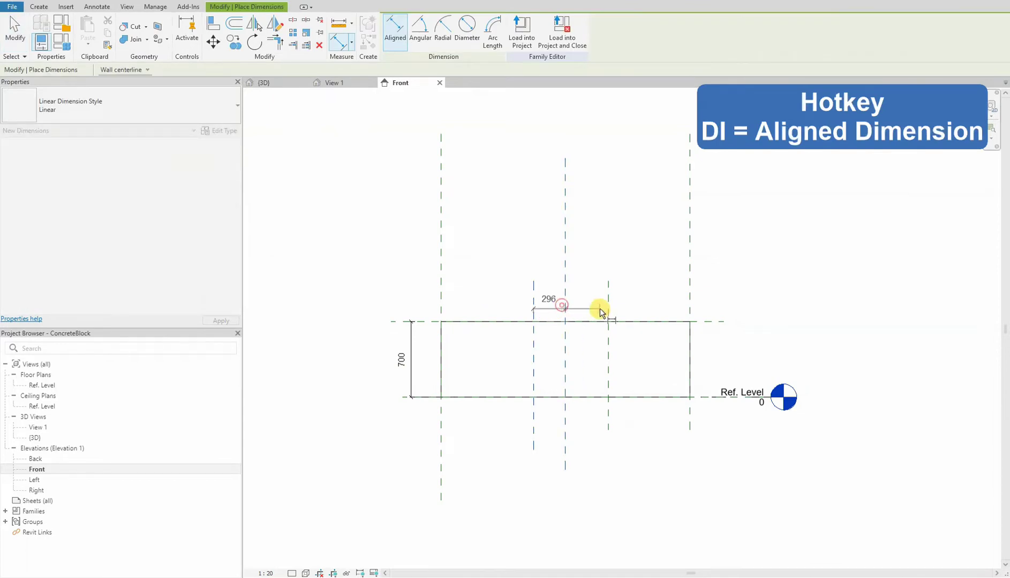
pyautogui.click(608, 308)
pyautogui.click(584, 309)
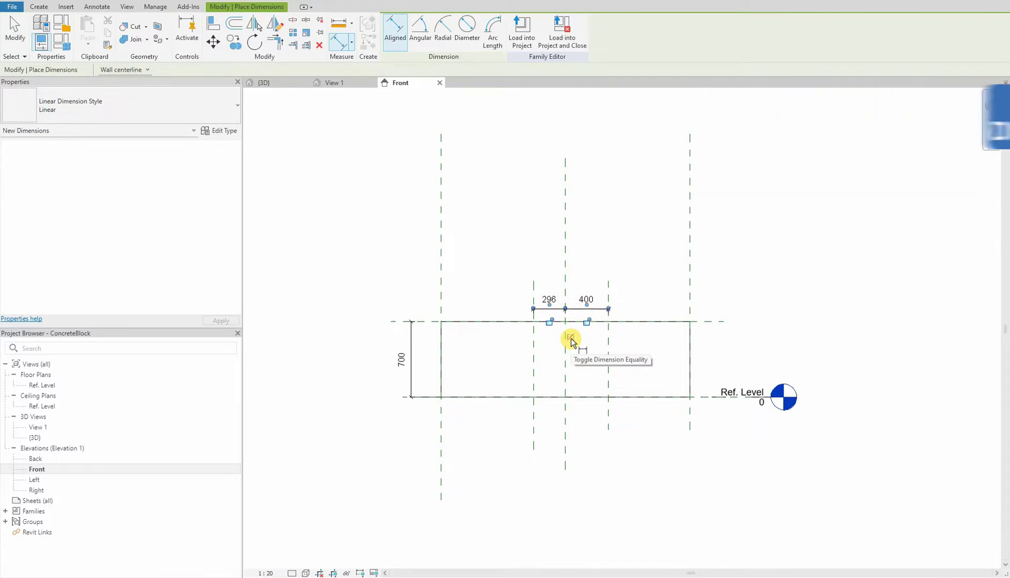
pyautogui.click(569, 337)
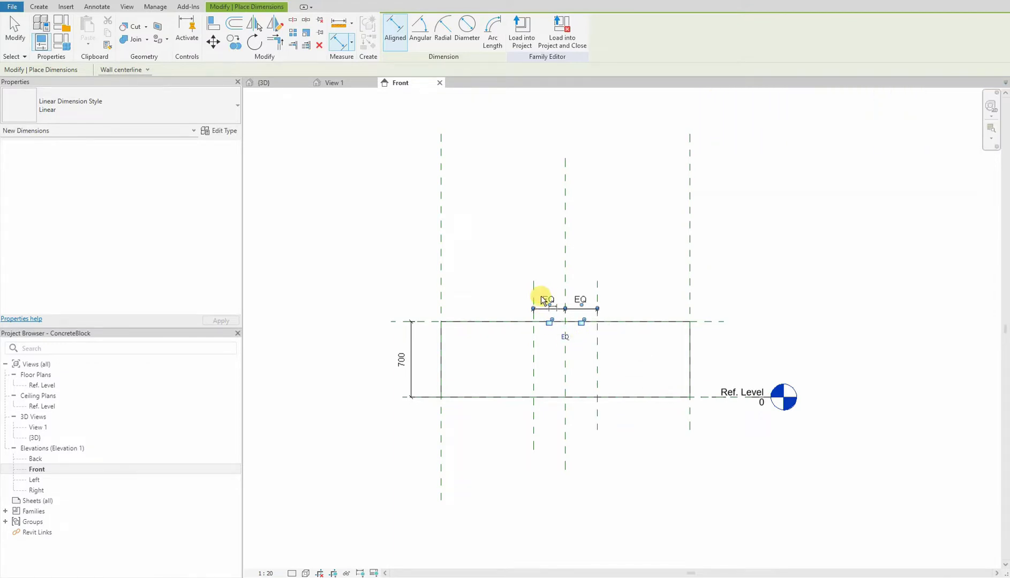
# - Add the overall 591 dimension between the two outer reference planes
pyautogui.click(532, 275)
pyautogui.click(593, 277)
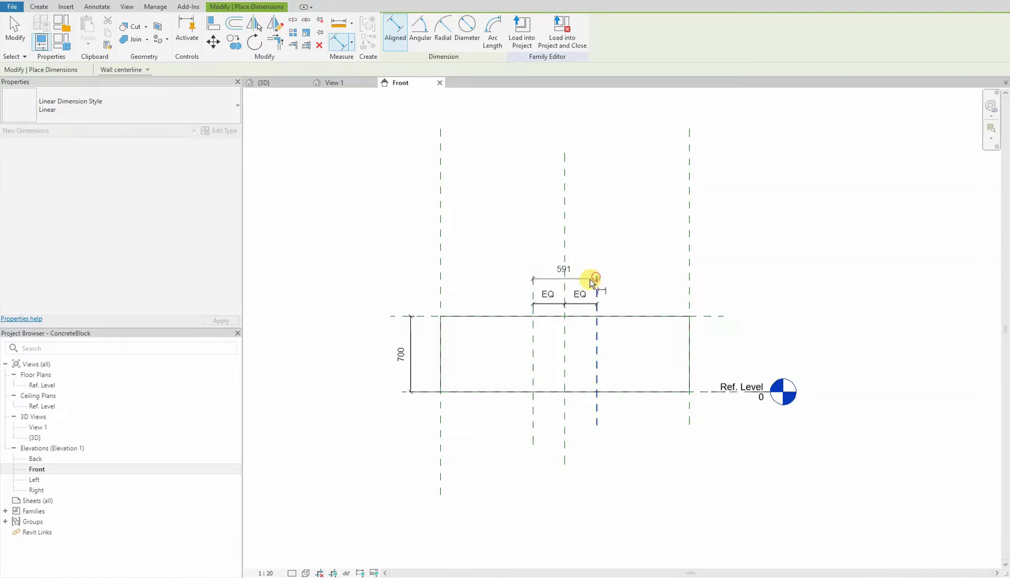
pyautogui.click(546, 259)
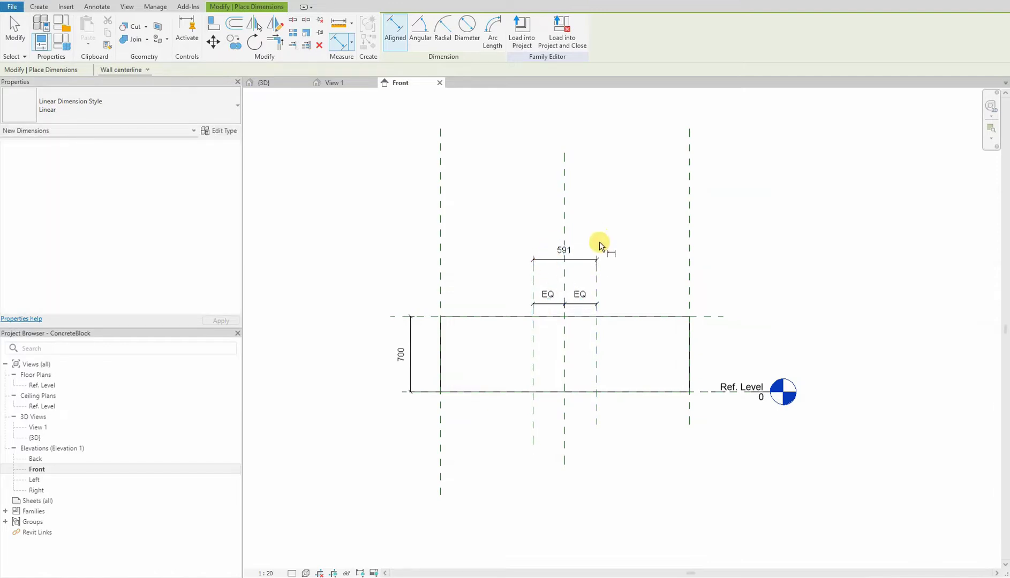
pyautogui.press('Escape')
pyautogui.press('Escape')
pyautogui.scroll(-1, 597, 322)
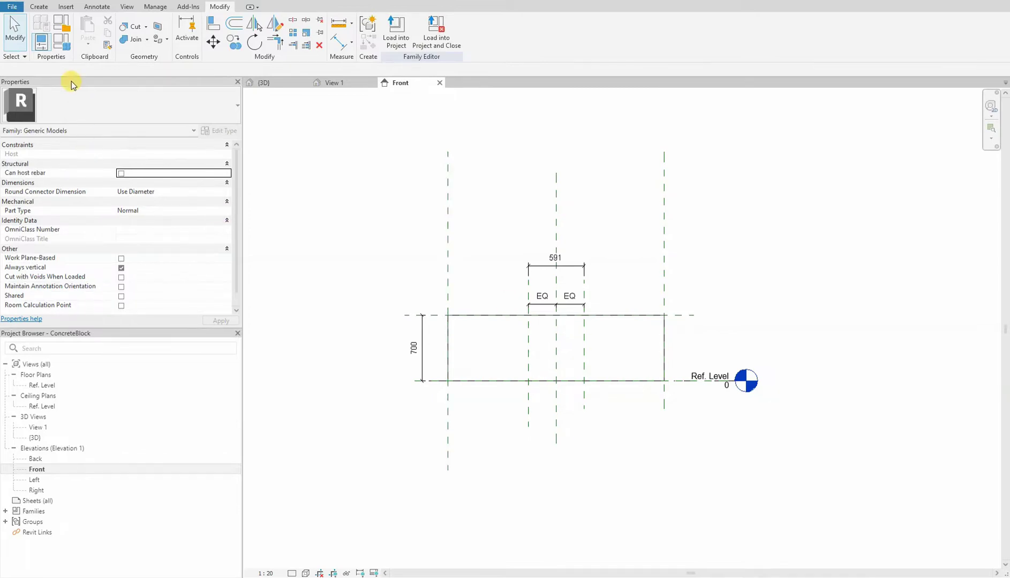
# - Create a new instance parameter named Distance holes in Family Types
pyautogui.click(62, 41)
pyautogui.moveTo(631, 129); pyautogui.dragTo(662, 173)
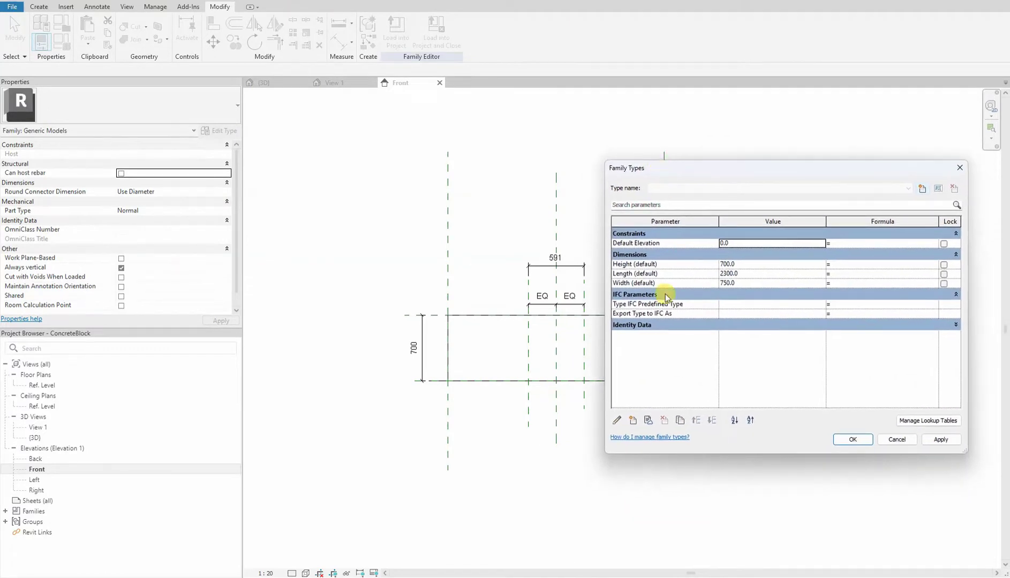
pyautogui.click(633, 421)
pyautogui.moveTo(749, 155); pyautogui.dragTo(483, 168)
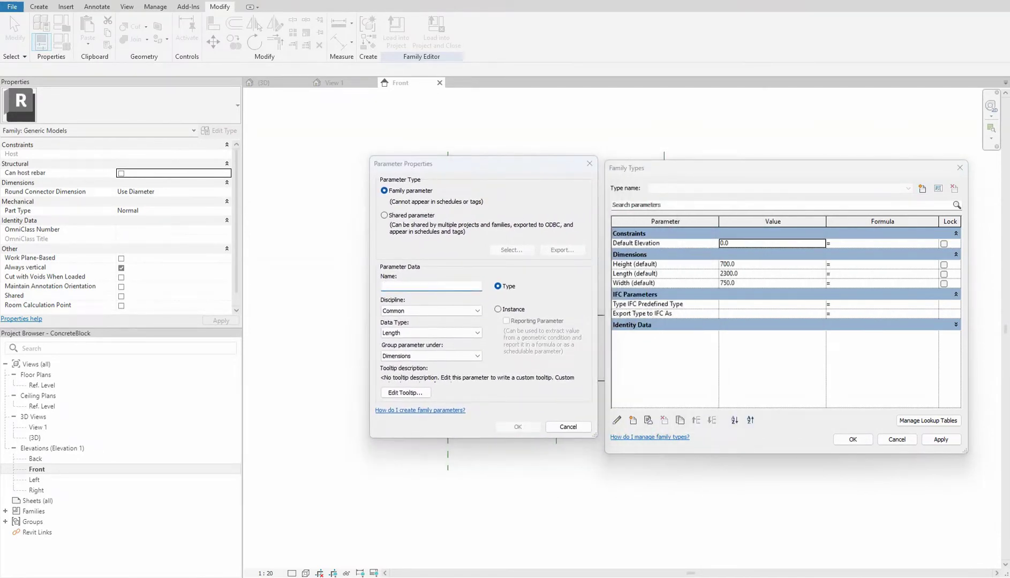
pyautogui.click(400, 287)
pyautogui.write('Di')
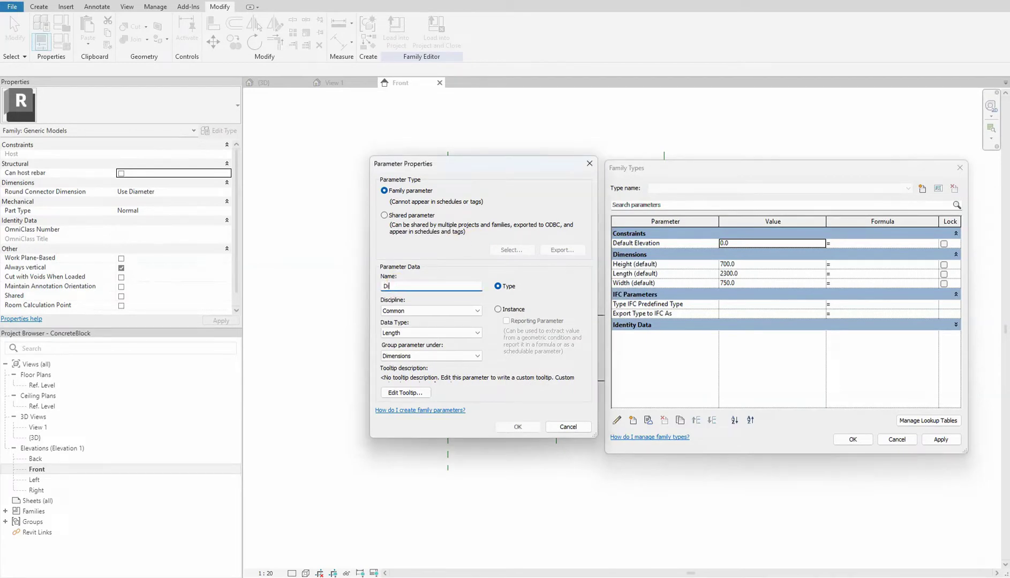
pyautogui.write('satance holes')
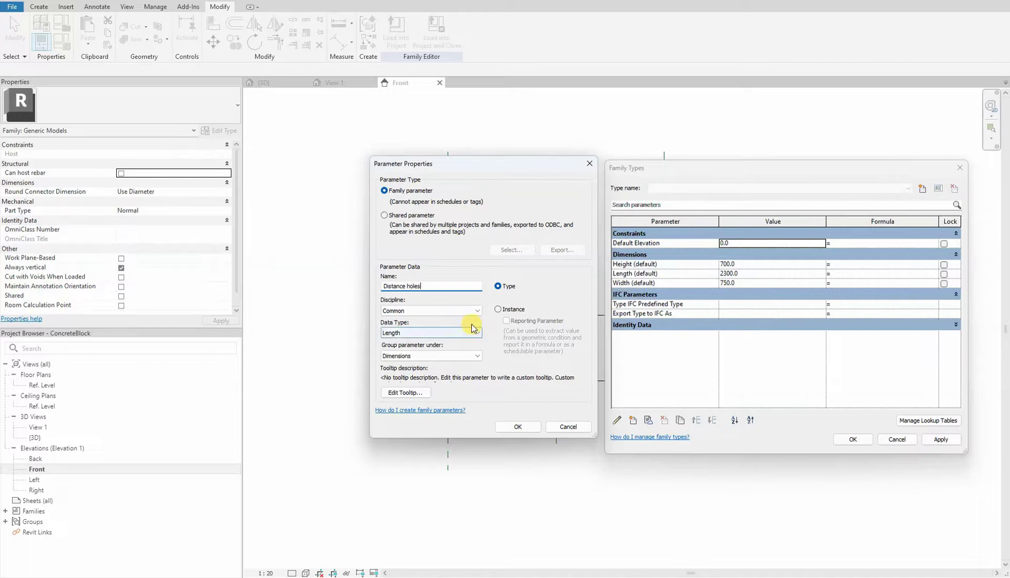
pyautogui.click(498, 310)
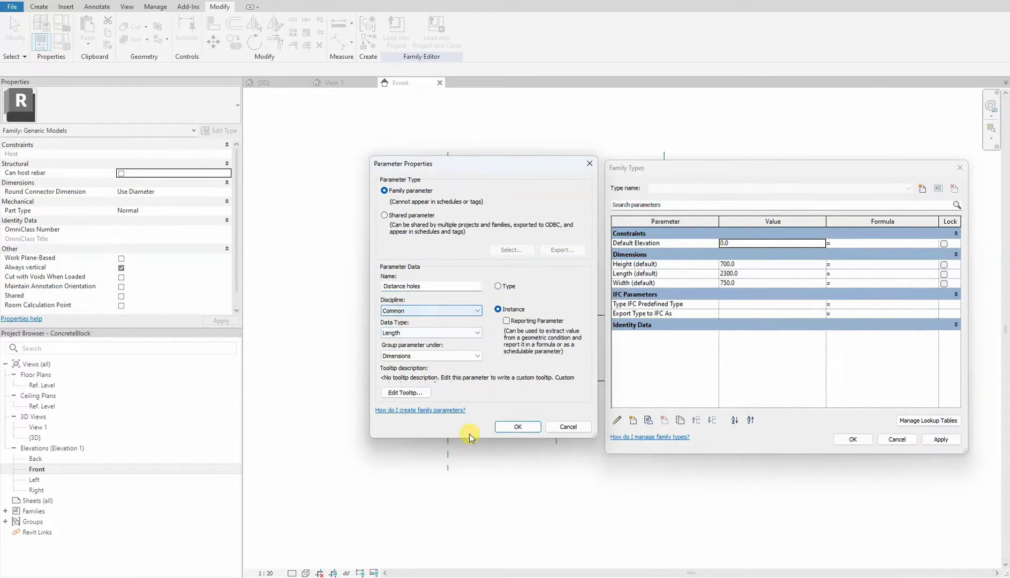
pyautogui.click(516, 426)
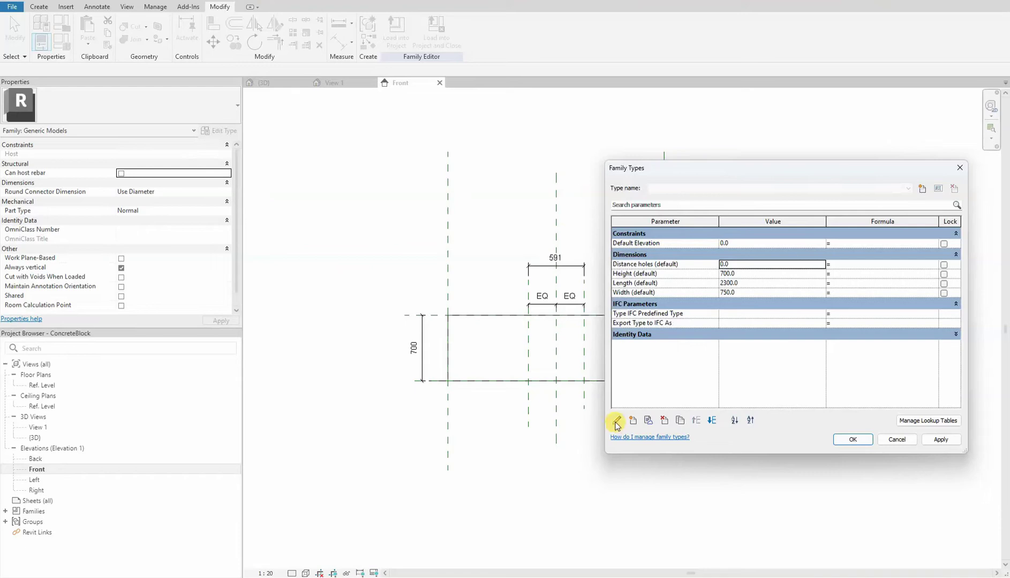
# - Add 'Holes' as a Yes/No instance parameter grouped under Dimensions and toggle its default
pyautogui.click(633, 421)
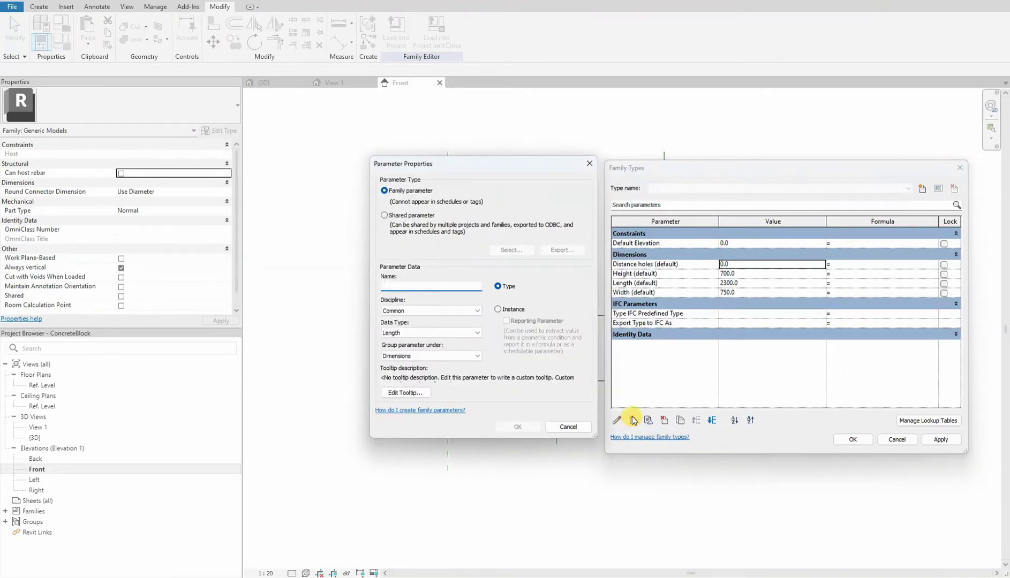
pyautogui.write('Holes')
pyautogui.click(420, 334)
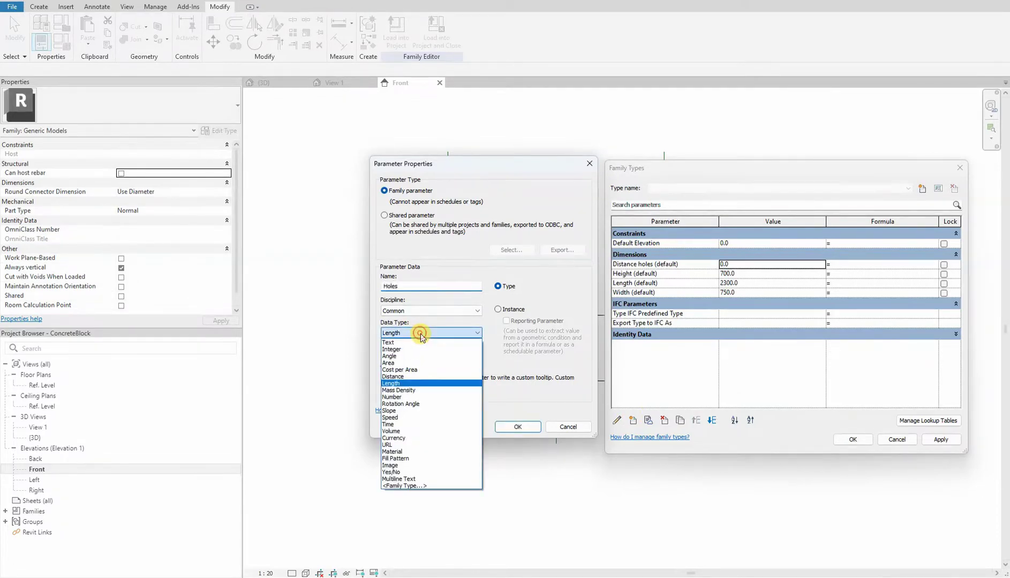
pyautogui.click(410, 476)
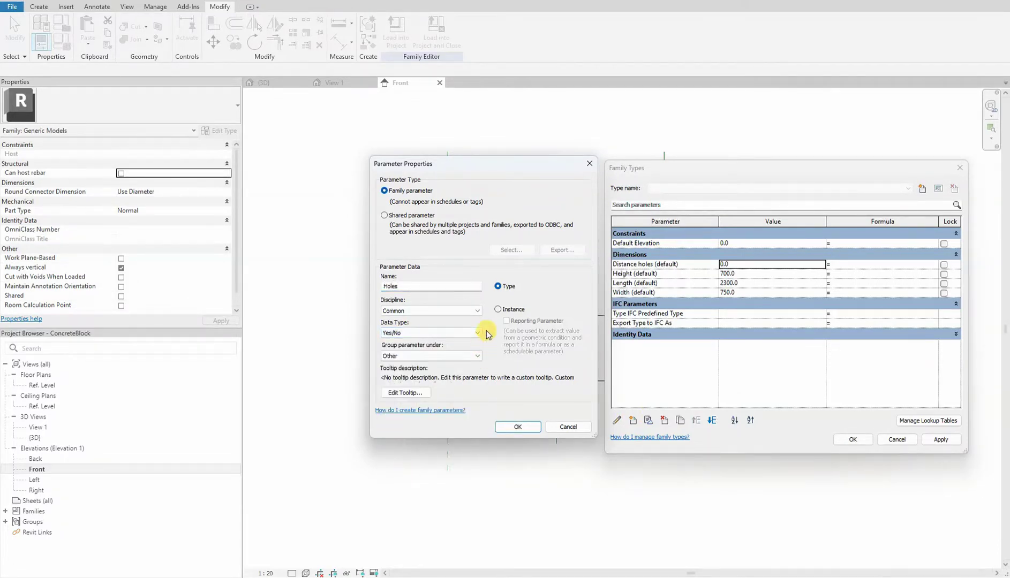
pyautogui.click(498, 309)
pyautogui.click(419, 357)
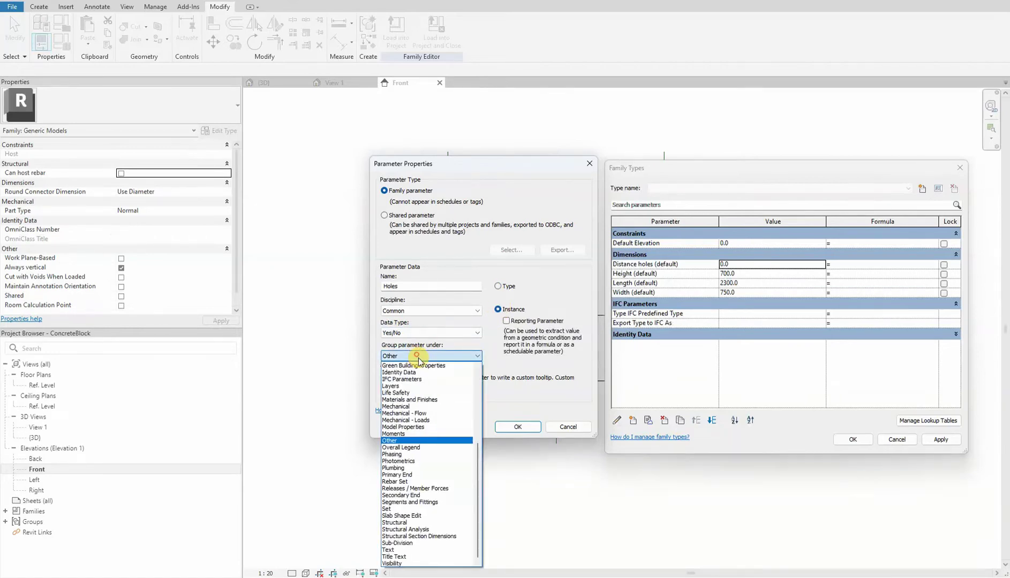
pyautogui.scroll(5, 418, 360)
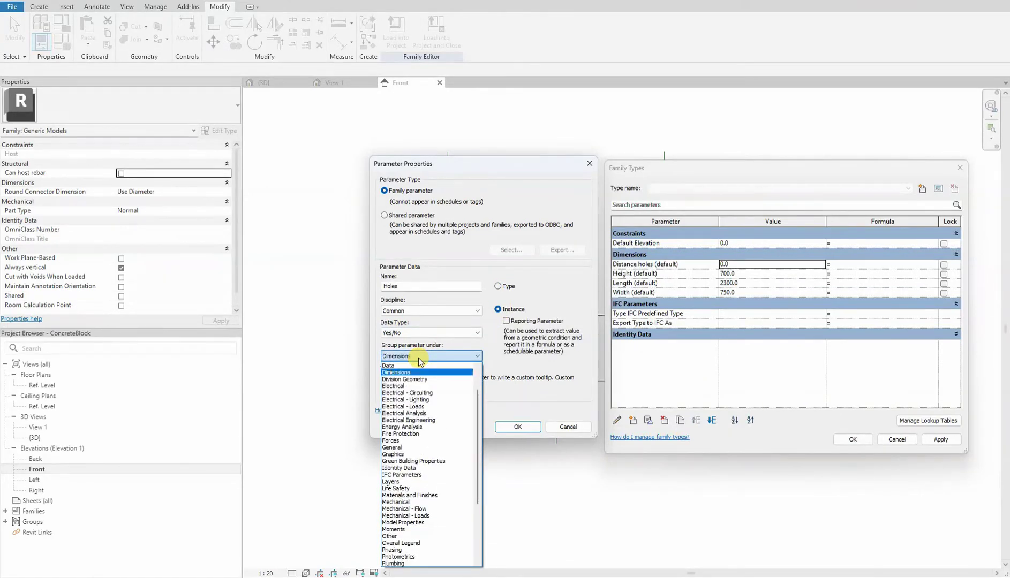
pyautogui.click(417, 363)
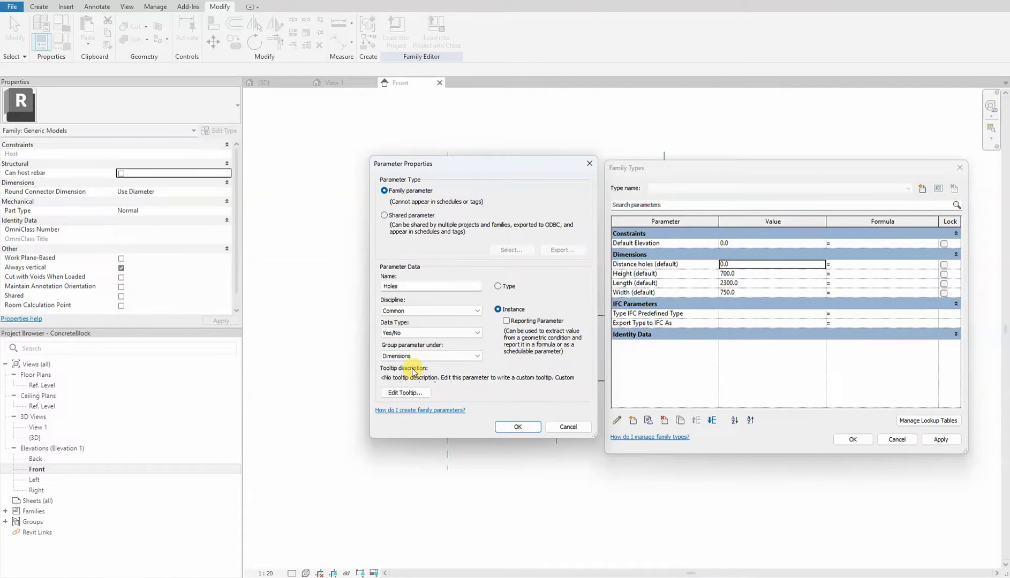
pyautogui.click(501, 426)
pyautogui.click(724, 284)
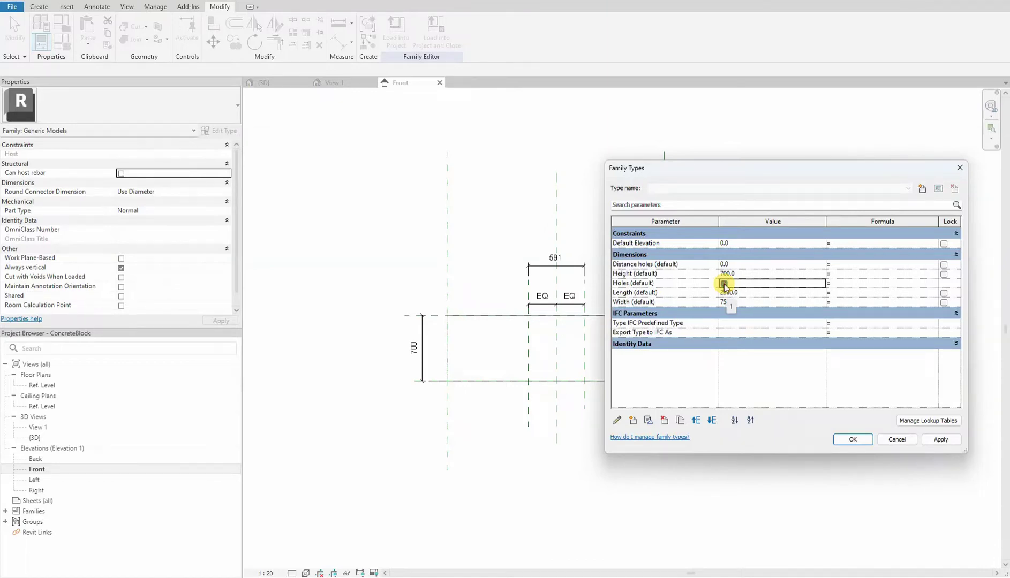
# - Leave Holes unchecked, scroll the Polysafe block sizes page, then minimise Chrome
pyautogui.click(724, 284)
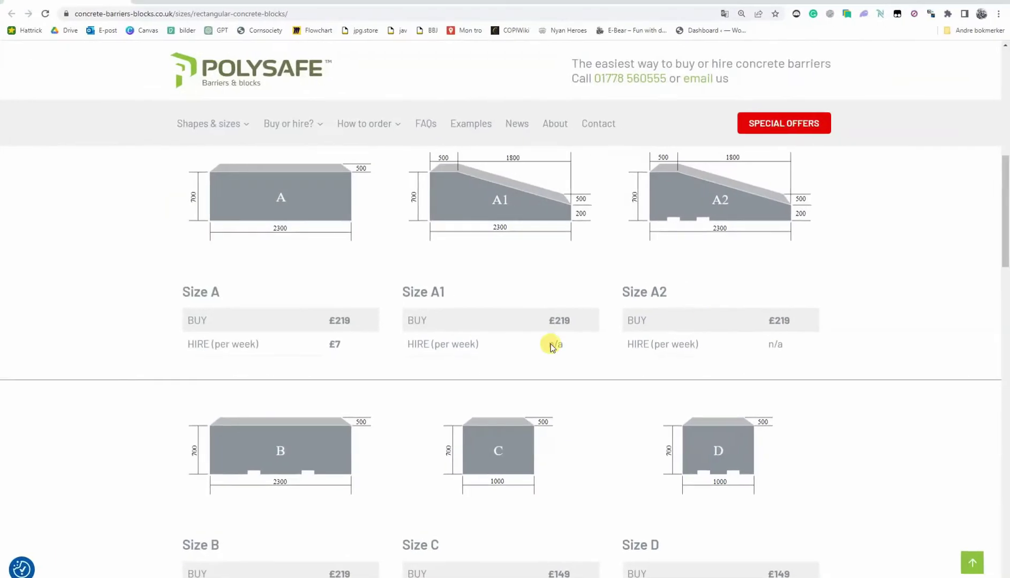
pyautogui.scroll(-1, 324, 406)
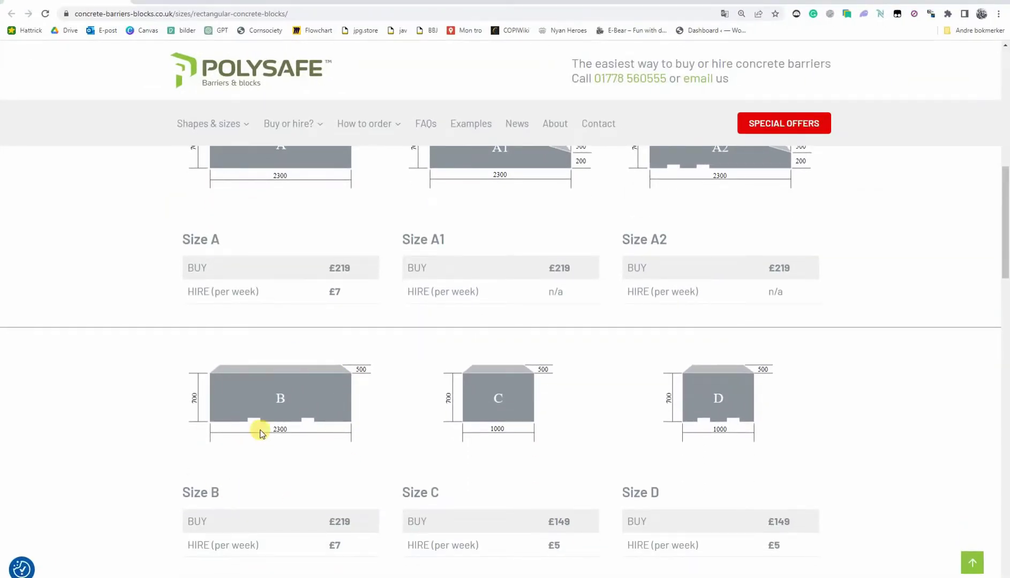
pyautogui.moveTo(431, 3); pyautogui.dragTo(737, 50)
pyautogui.scroll(2, 555, 300)
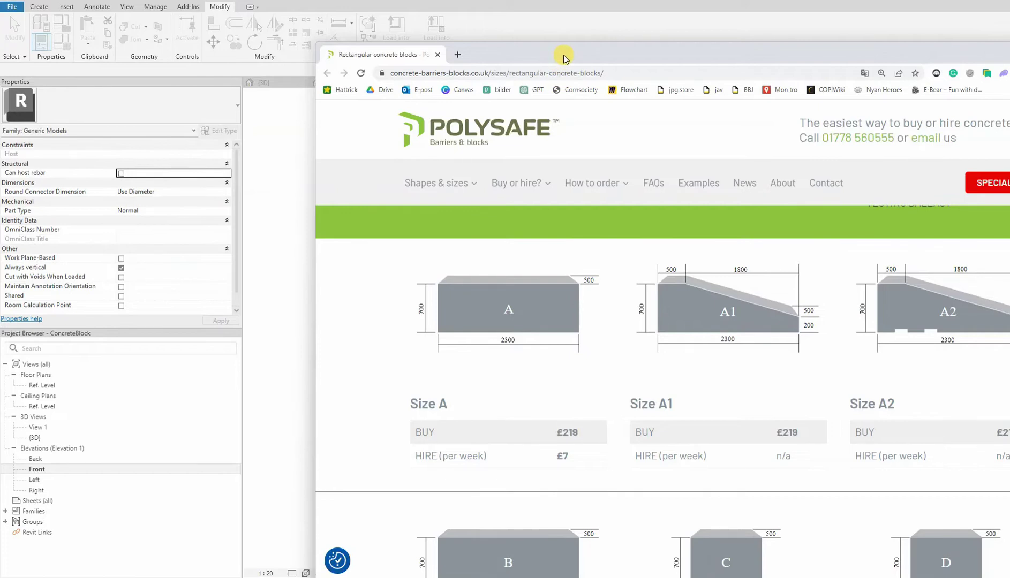
pyautogui.press('super+Down')
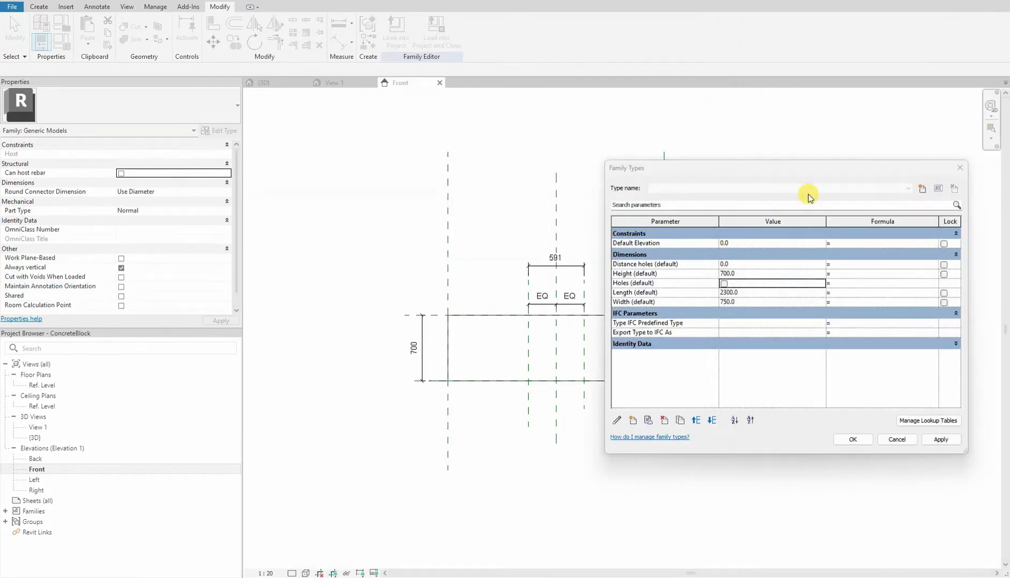
# - Move Holes and Distance holes below Width in the Dimensions group and apply
pyautogui.moveTo(789, 171); pyautogui.dragTo(766, 171)
pyautogui.click(620, 282)
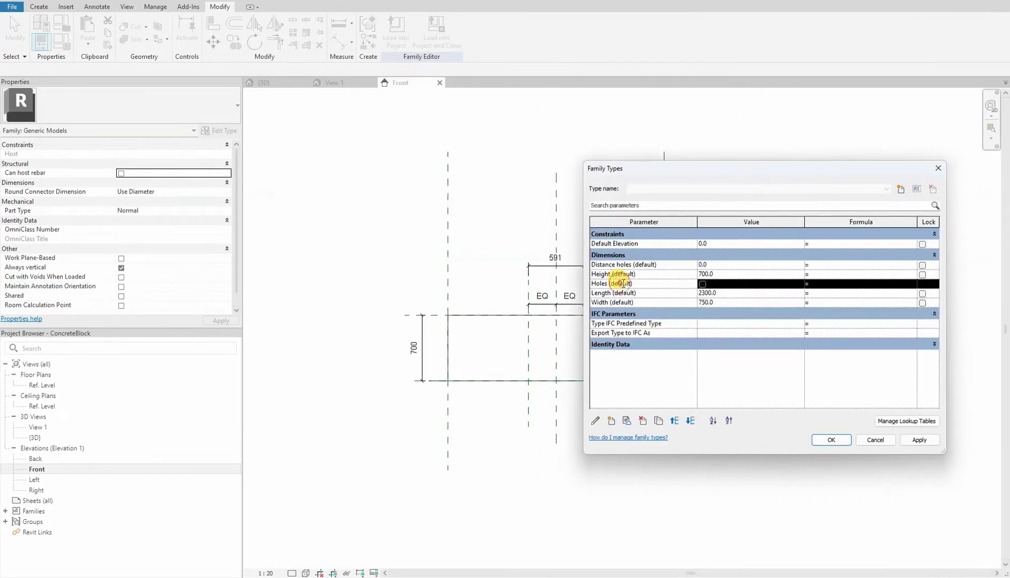
pyautogui.click(690, 421)
pyautogui.click(689, 422)
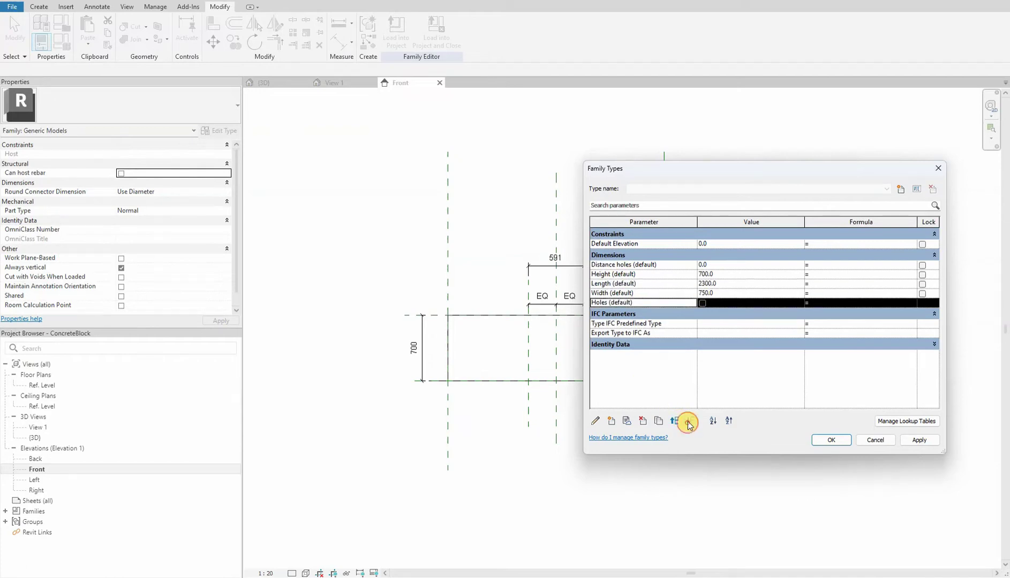
pyautogui.click(632, 265)
pyautogui.click(690, 421)
pyautogui.click(689, 421)
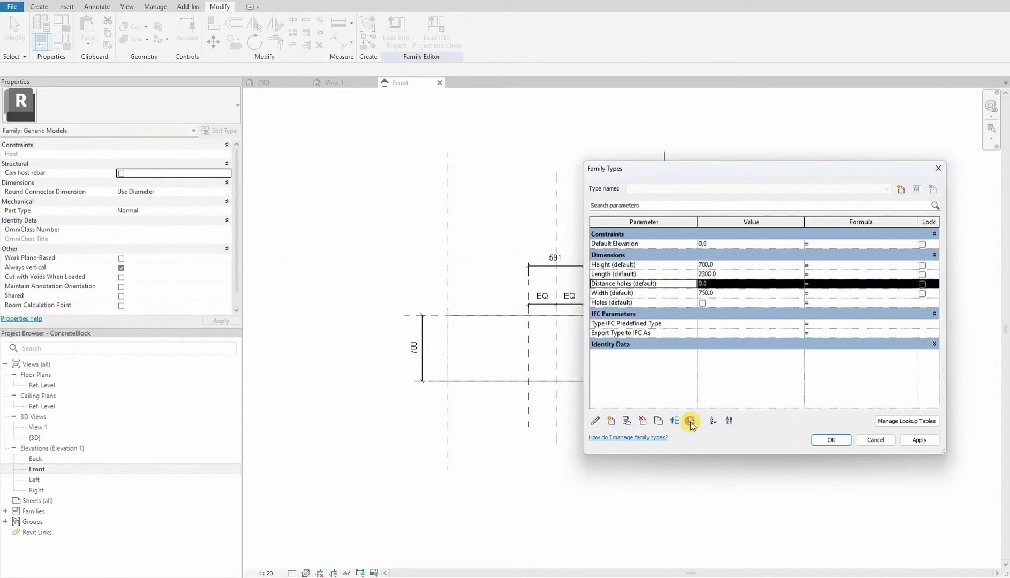
pyautogui.click(690, 421)
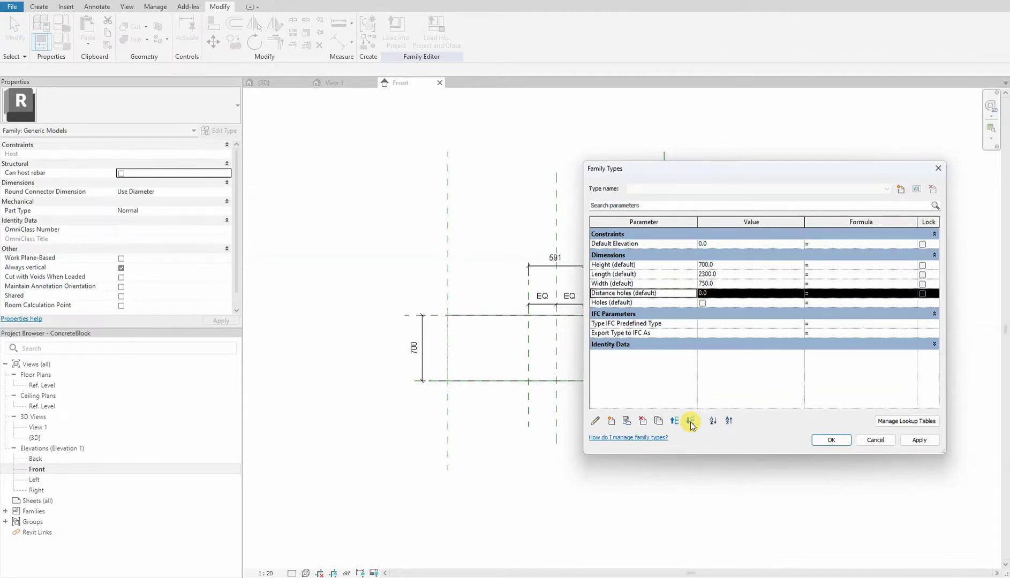
pyautogui.click(919, 440)
# - Close Family Types and label the 591 dimension 'Distance holes = 591'
pyautogui.click(831, 441)
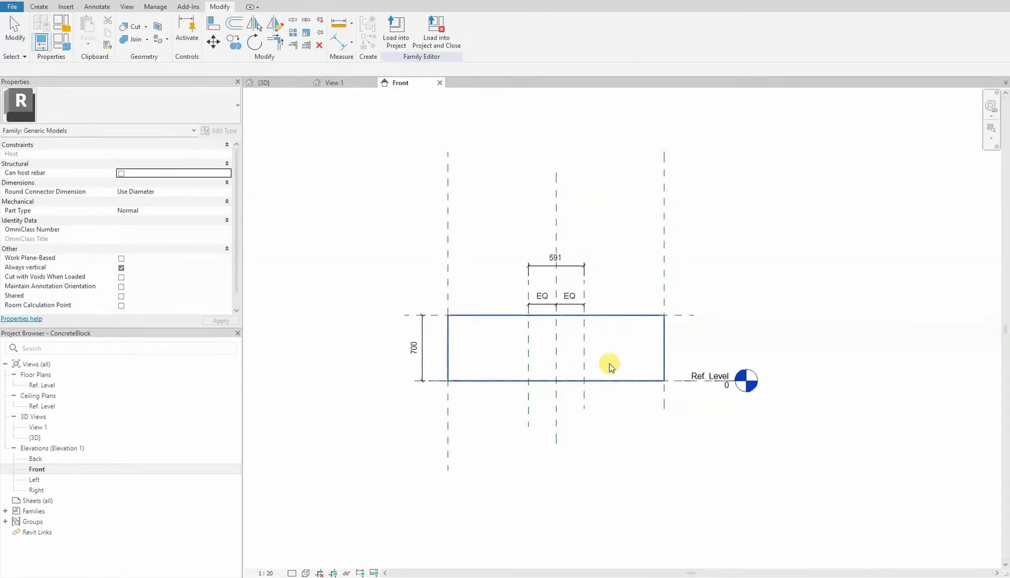
pyautogui.click(536, 266)
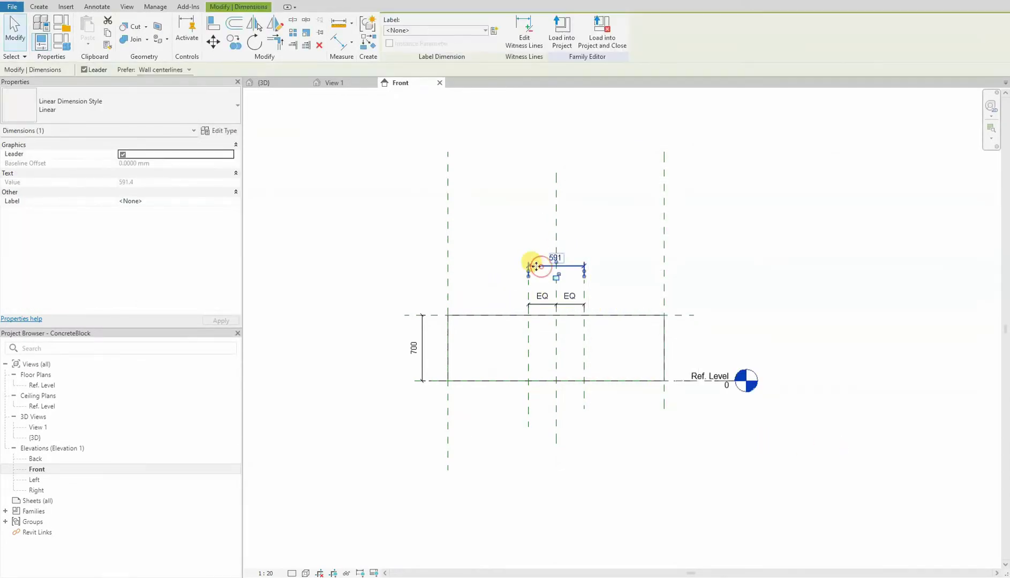
pyautogui.click(479, 218)
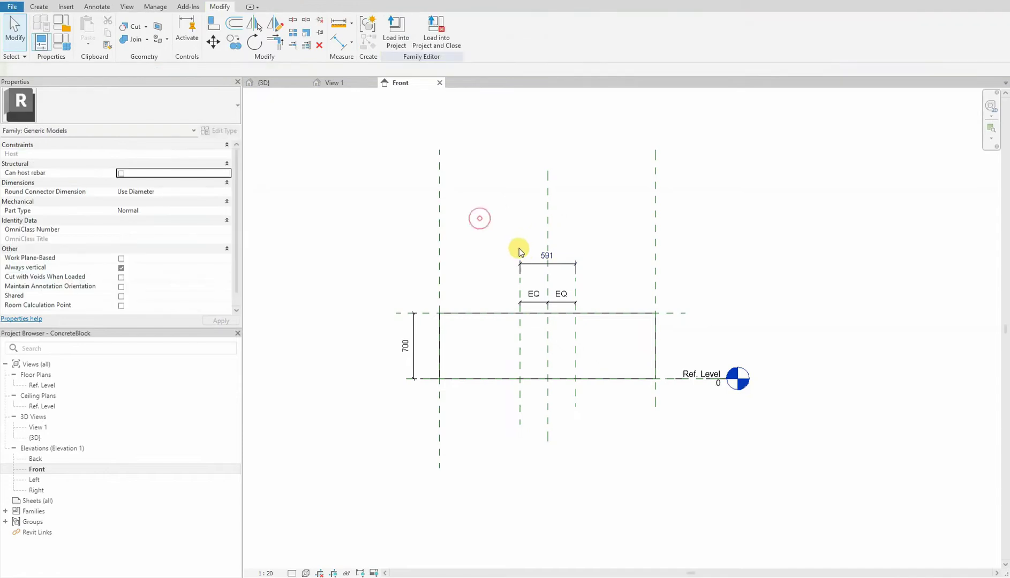
pyautogui.click(529, 264)
pyautogui.scroll(2, 509, 250)
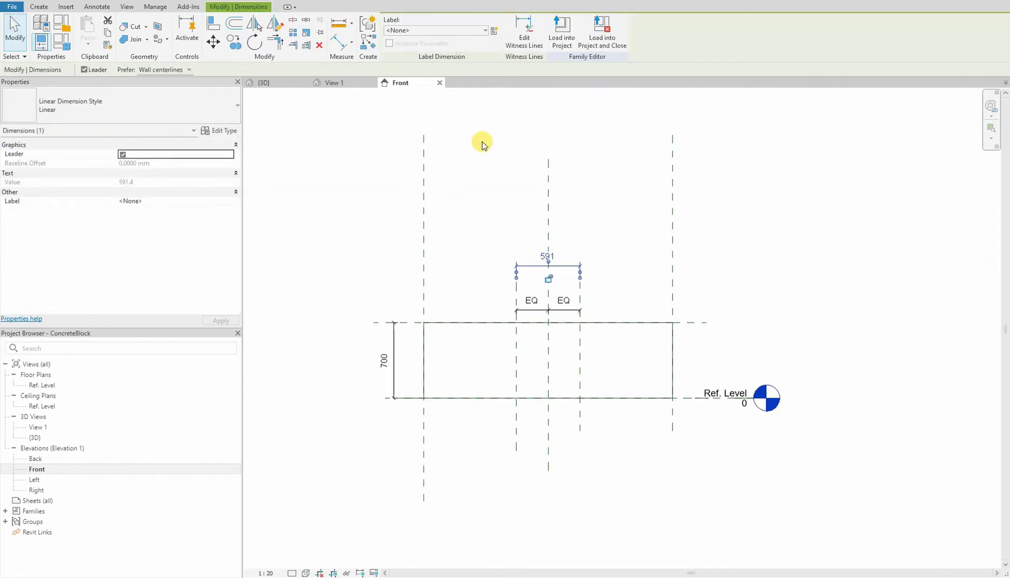
pyautogui.click(455, 31)
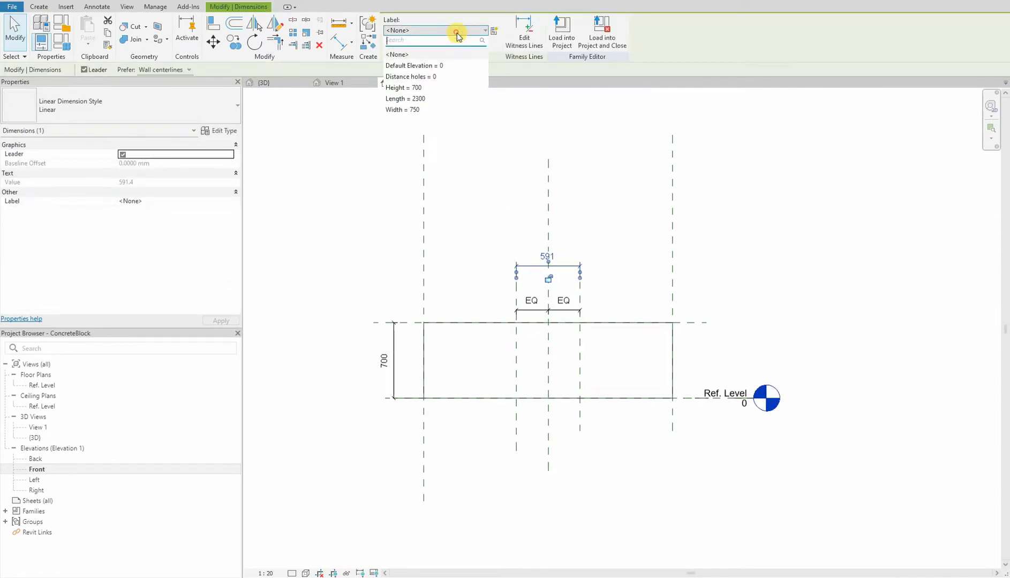
pyautogui.click(421, 76)
pyautogui.click(568, 222)
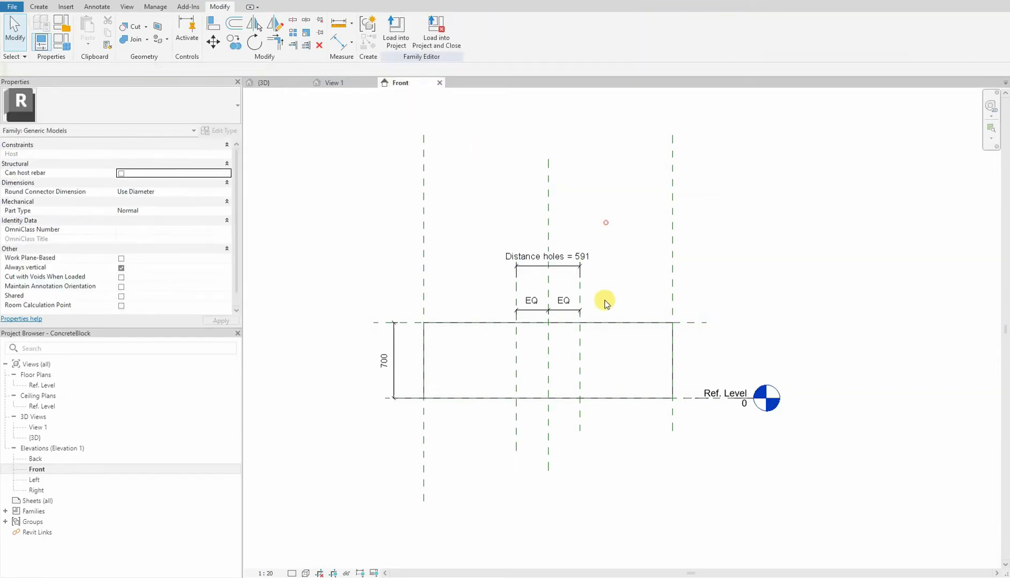
pyautogui.scroll(-1, 567, 278)
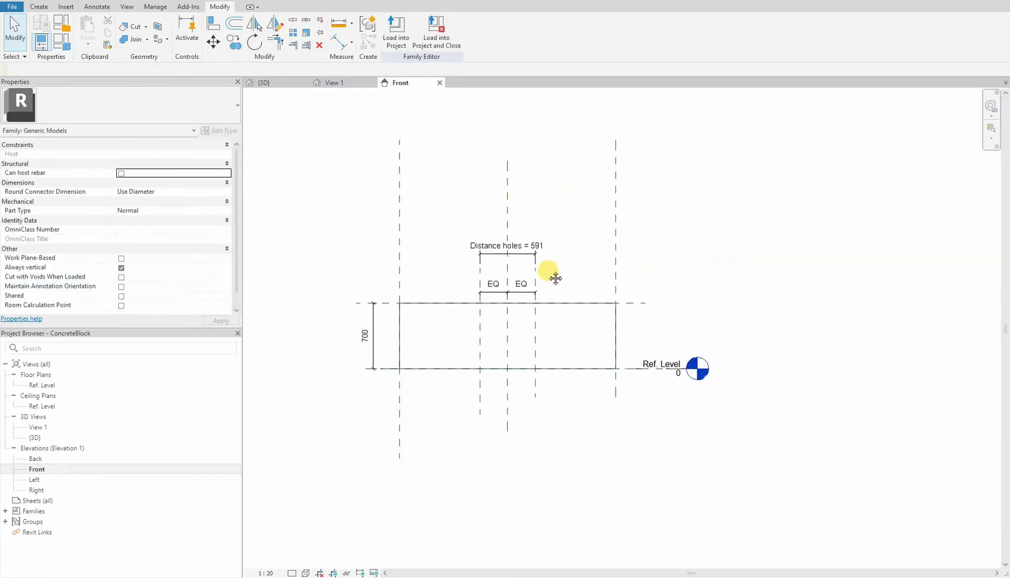
# - Set Distance holes to 200 in Family Types and apply it
pyautogui.click(68, 45)
pyautogui.moveTo(632, 173); pyautogui.dragTo(642, 171)
pyautogui.click(728, 292)
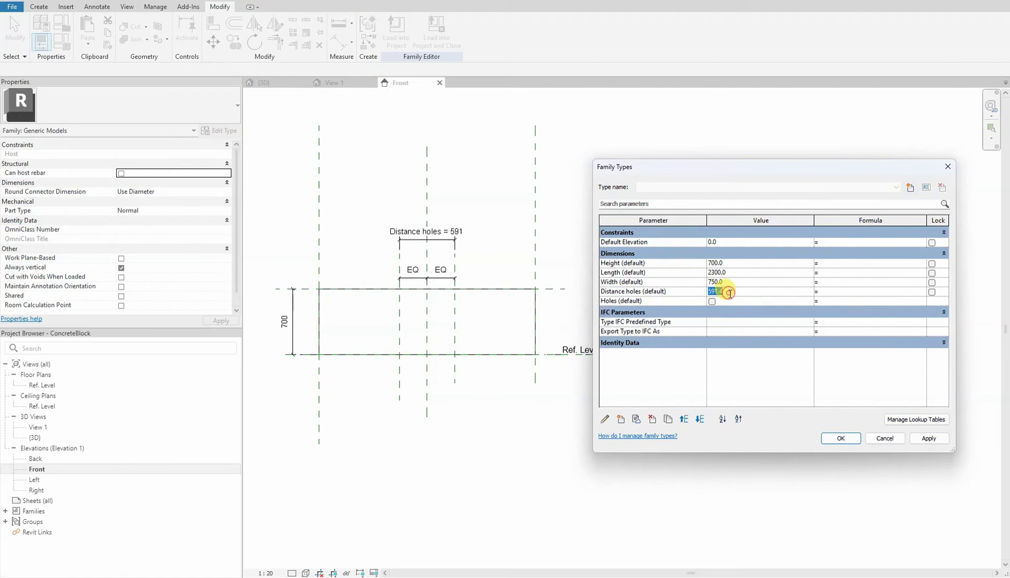
pyautogui.write('200')
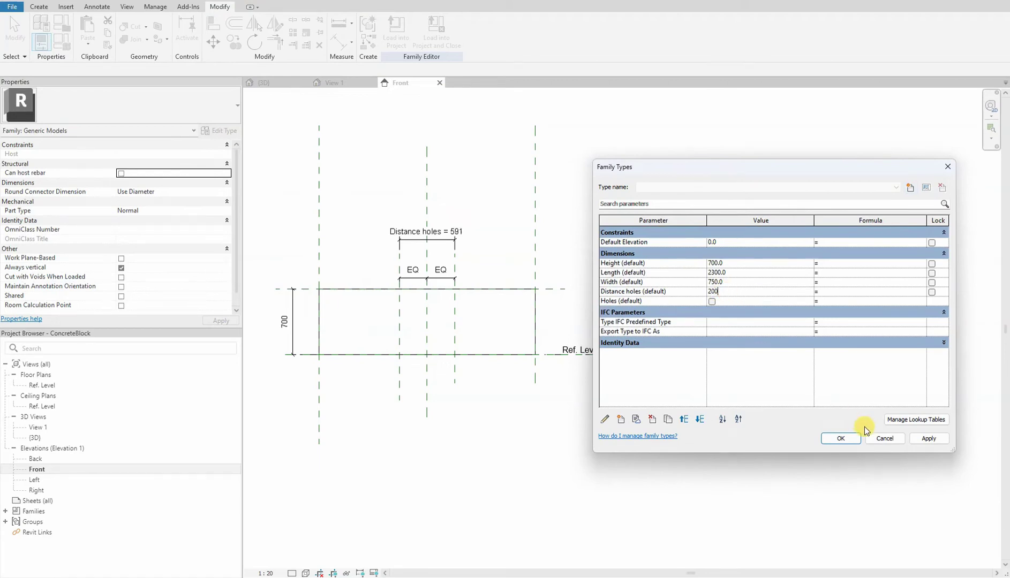
pyautogui.click(929, 439)
# - Change Distance holes to 500, apply, and close Family Types
pyautogui.click(731, 292)
pyautogui.write('500')
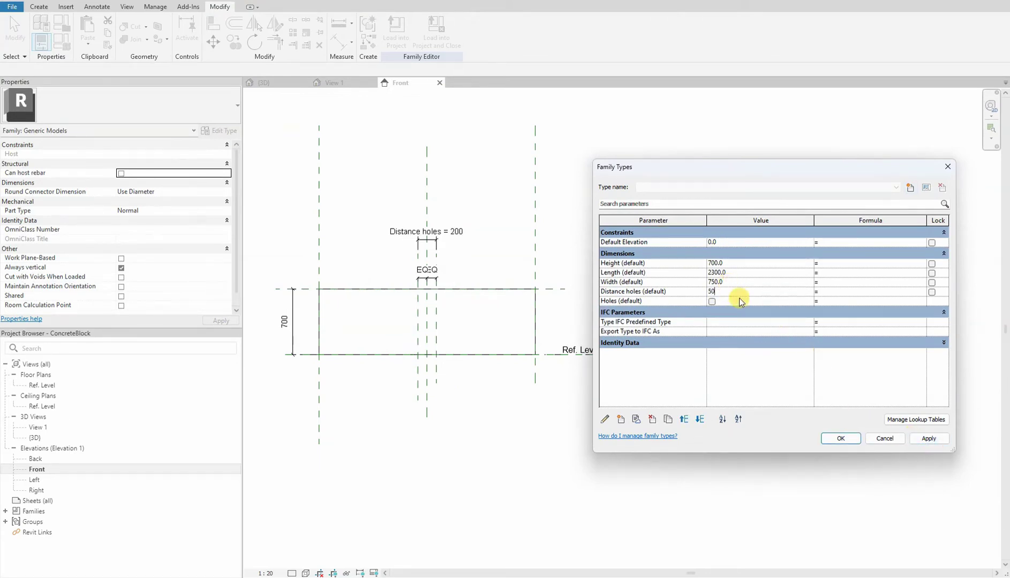
pyautogui.click(928, 439)
pyautogui.click(840, 438)
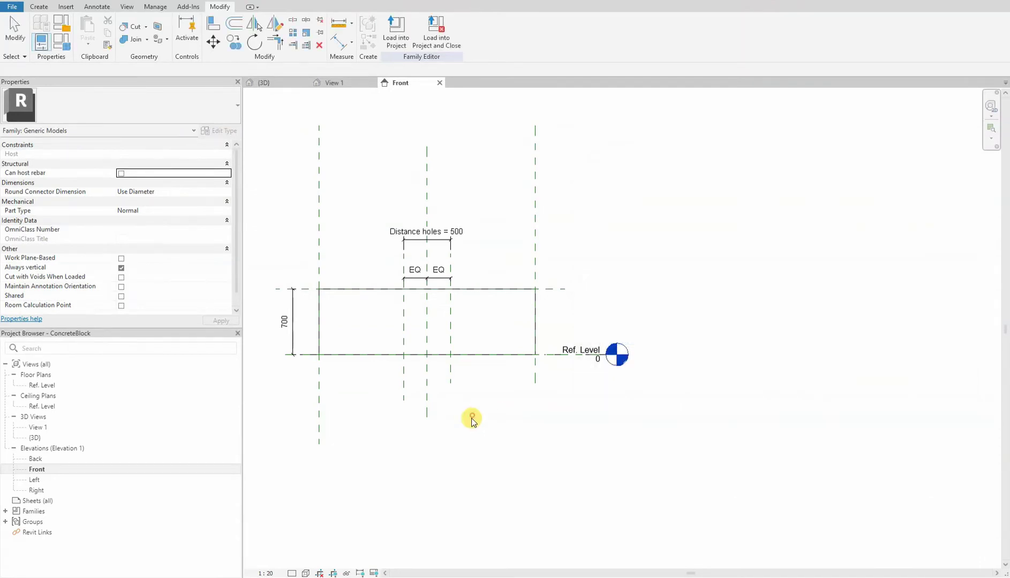
pyautogui.scroll(3, 569, 406)
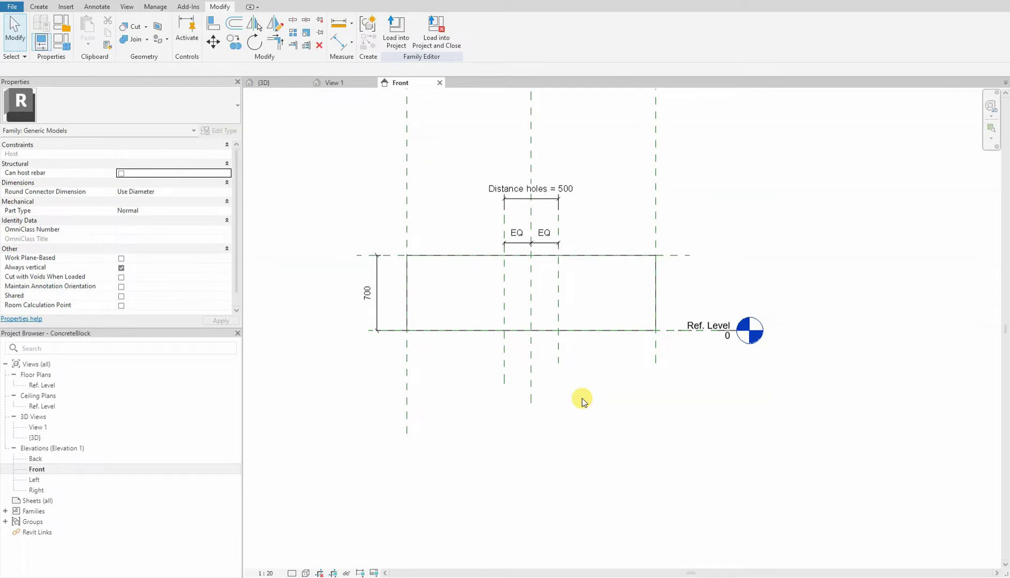
# - Start a void extrusion and sketch a small rectangle on the reference level
pyautogui.click(37, 8)
pyautogui.click(210, 45)
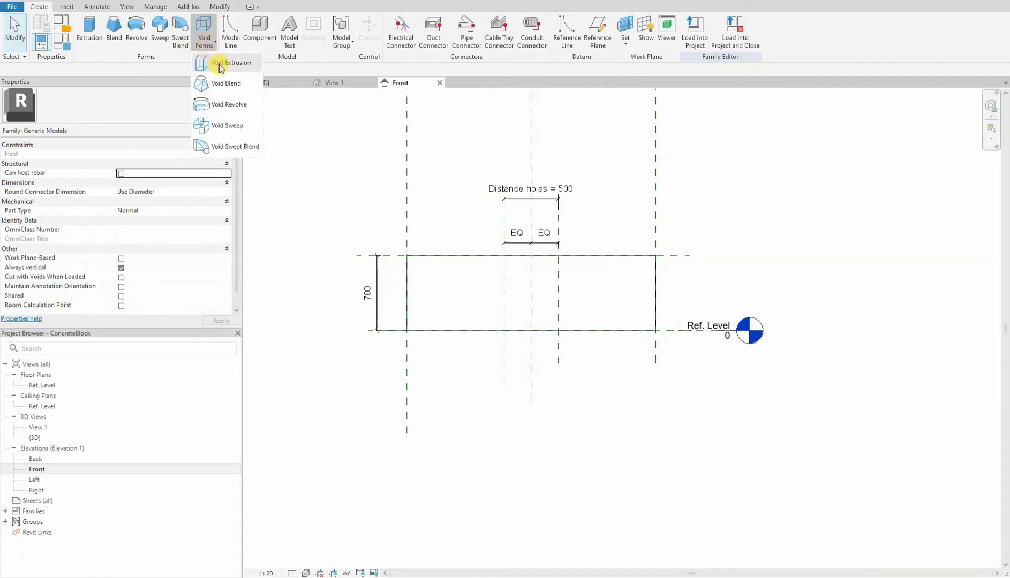
pyautogui.click(219, 63)
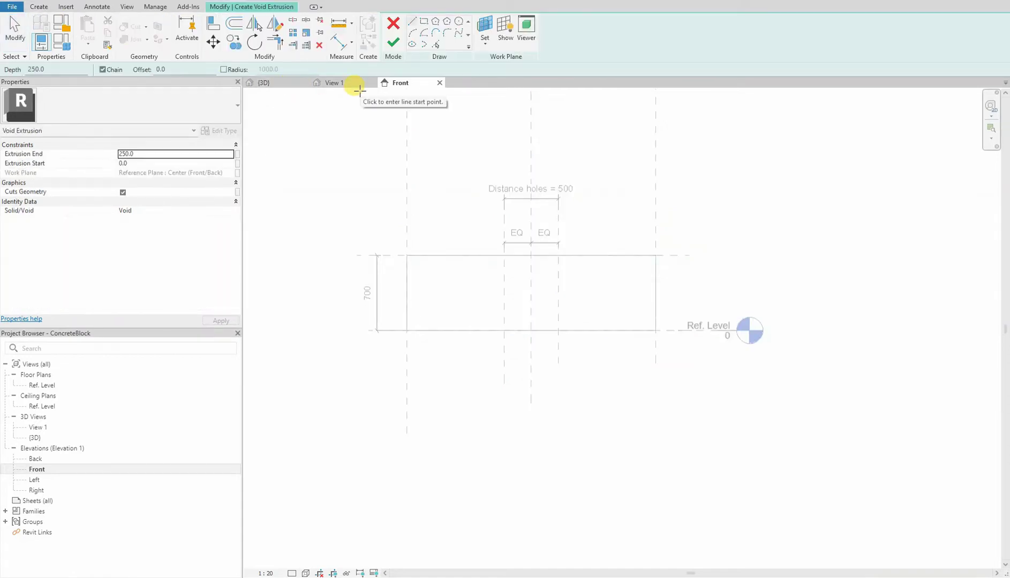
pyautogui.click(407, 255)
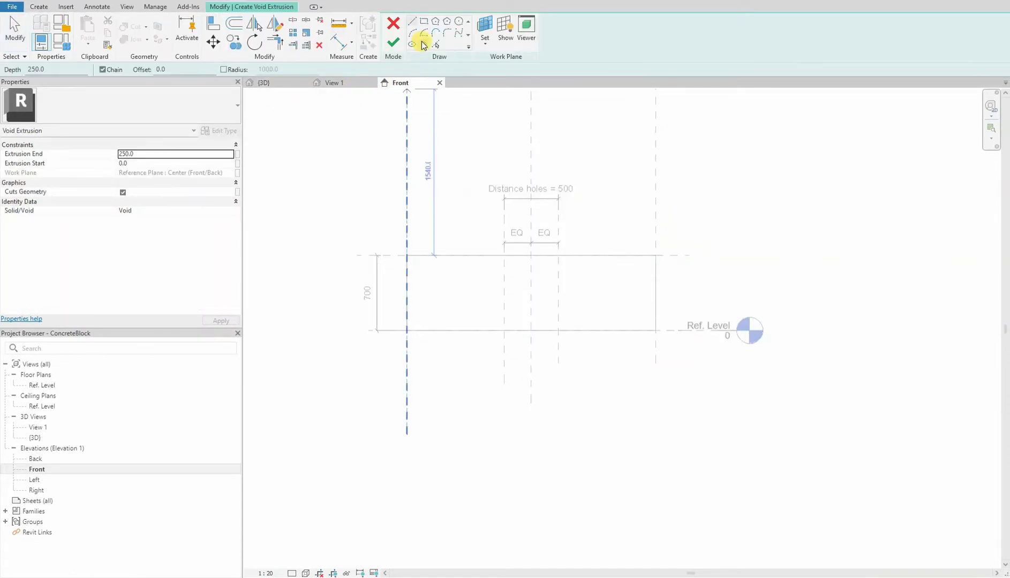
pyautogui.click(424, 21)
pyautogui.click(485, 331)
pyautogui.scroll(4, 476, 313)
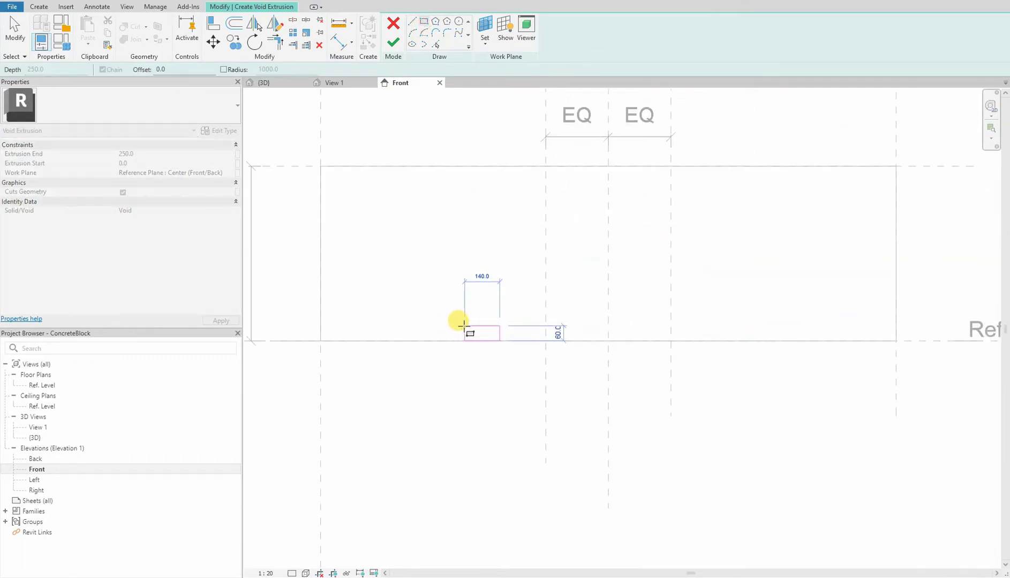
pyautogui.click(464, 326)
pyautogui.press('Escape')
pyautogui.press('Escape')
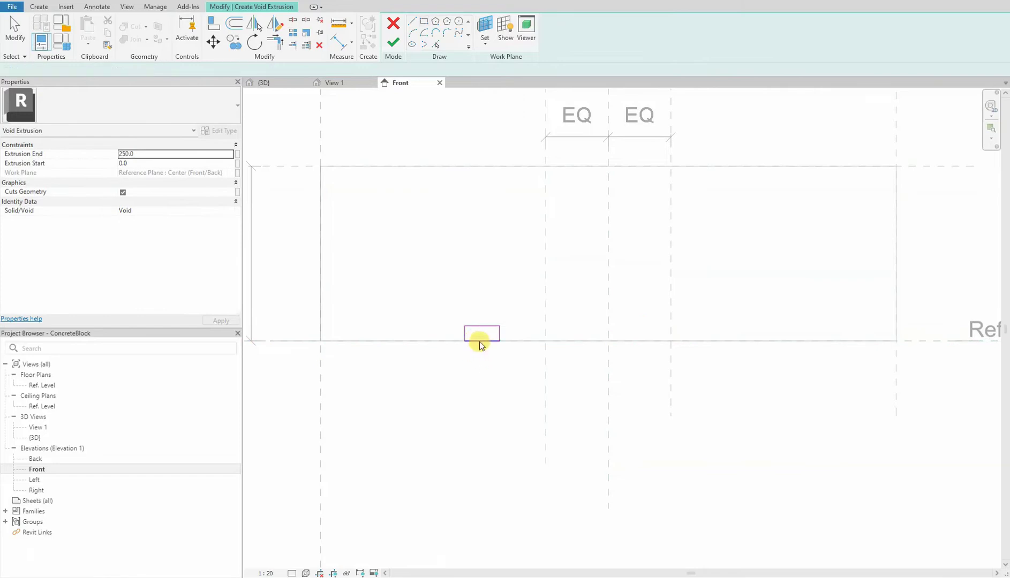
# - Change the sketch width from 140 to 150 and finish the void extrusion
pyautogui.click(481, 326)
pyautogui.click(465, 333)
pyautogui.click(479, 360)
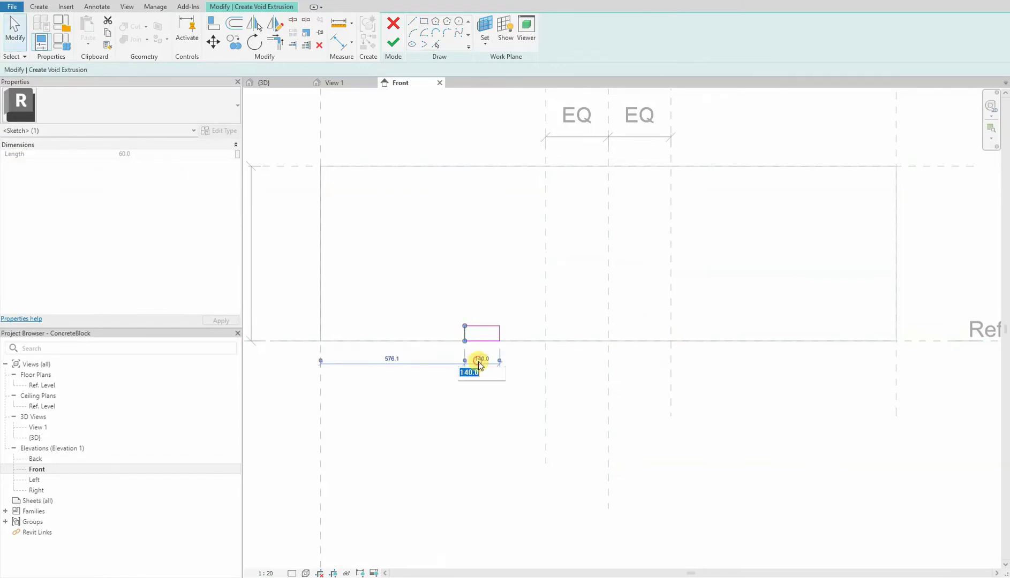
pyautogui.write('150')
pyautogui.press('Return')
pyautogui.click(469, 326)
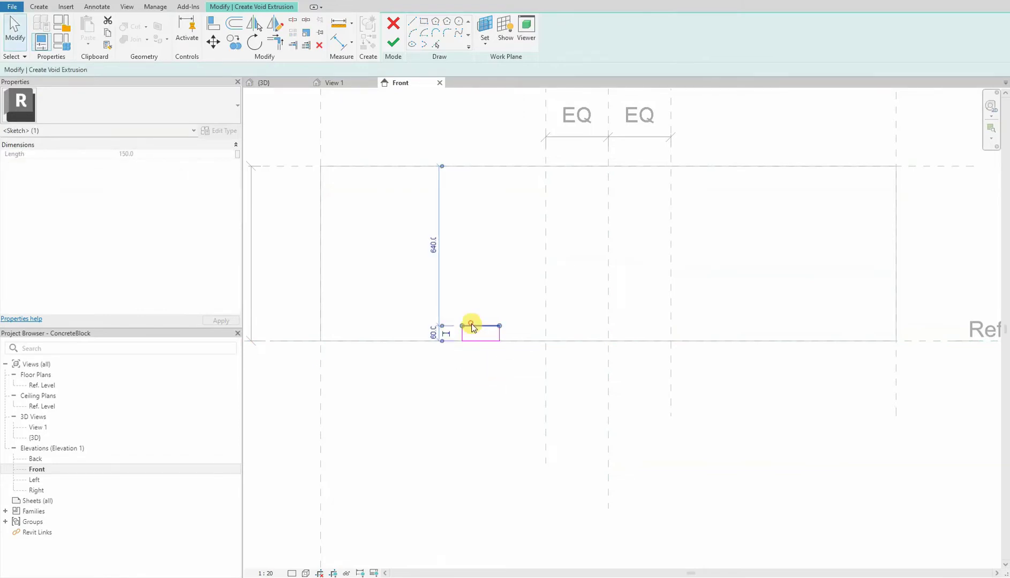
pyautogui.click(486, 373)
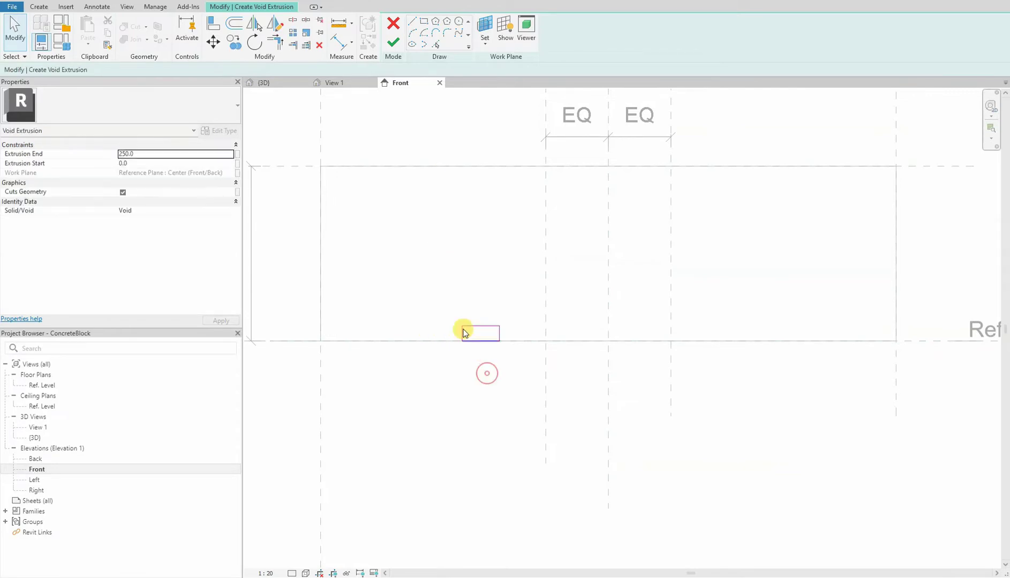
pyautogui.click(392, 43)
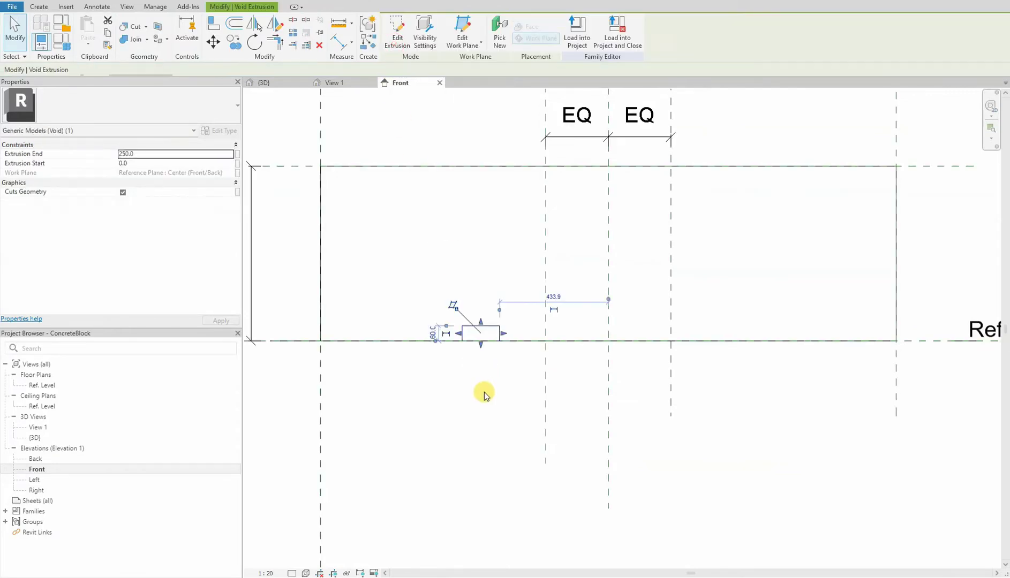
# - Move the void with MV so its right edge lands on the left reference plane
pyautogui.scroll(-1, 480, 395)
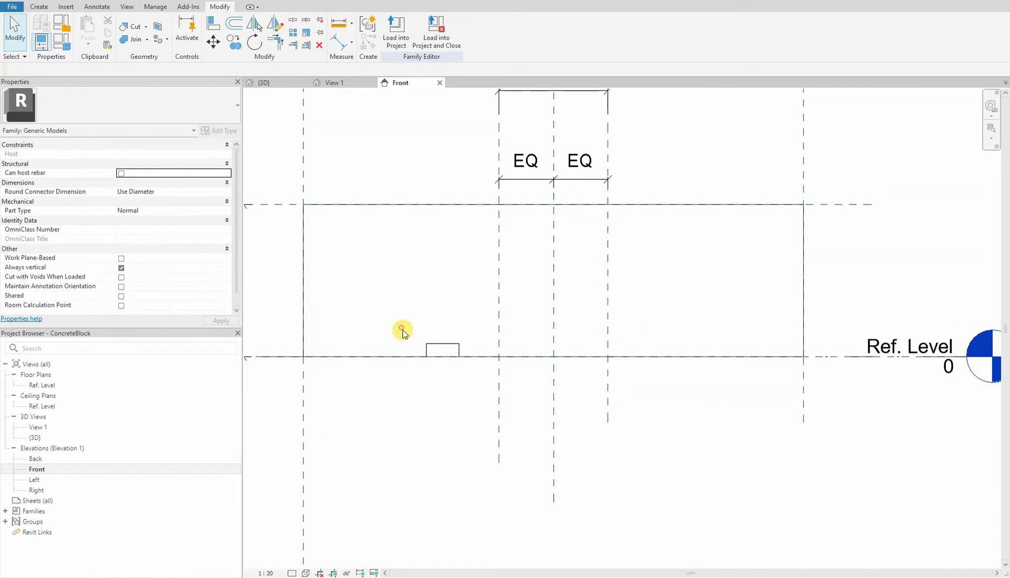
pyautogui.press('m')
pyautogui.press('v')
pyautogui.click(458, 343)
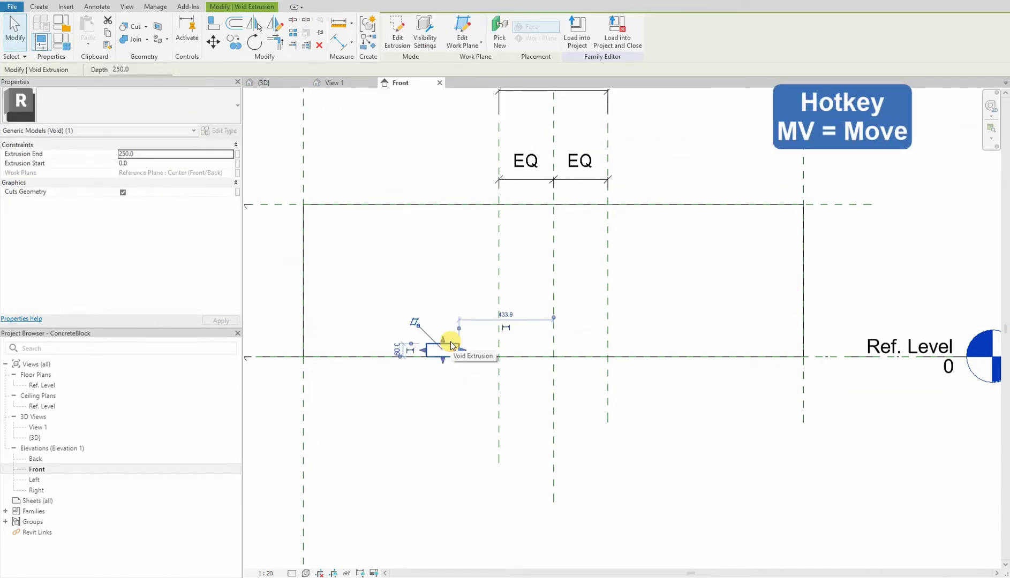
pyautogui.click(459, 351)
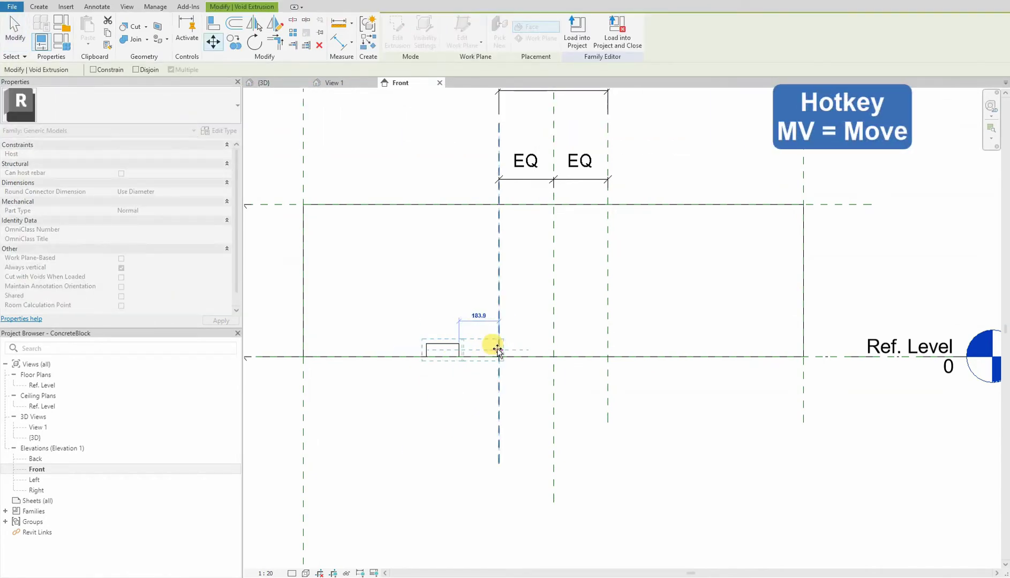
pyautogui.click(497, 348)
pyautogui.press('Escape')
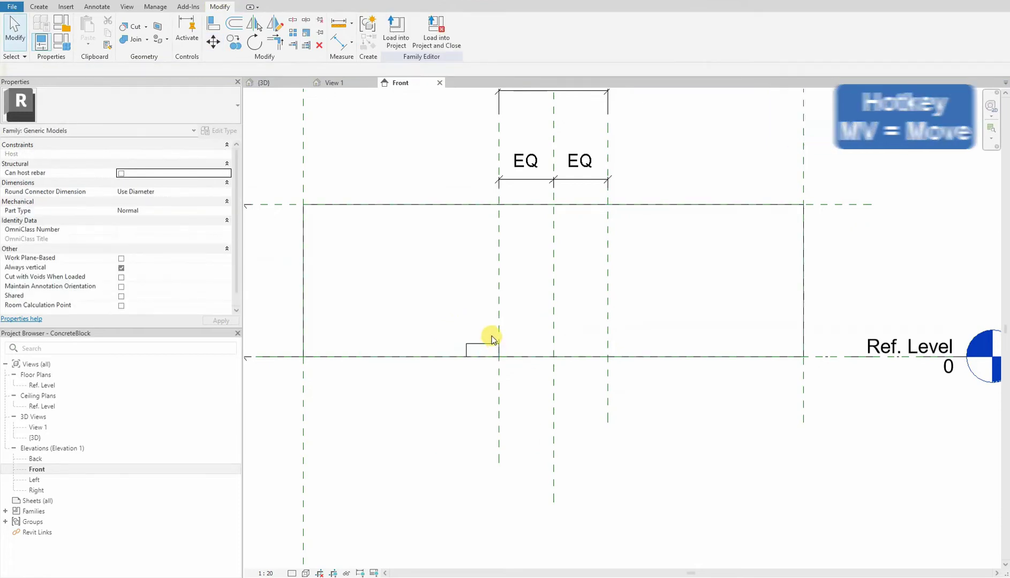
# - Align the void to the left hole reference plane with AL and reselect it
pyautogui.press('a')
pyautogui.press('l')
pyautogui.click(501, 308)
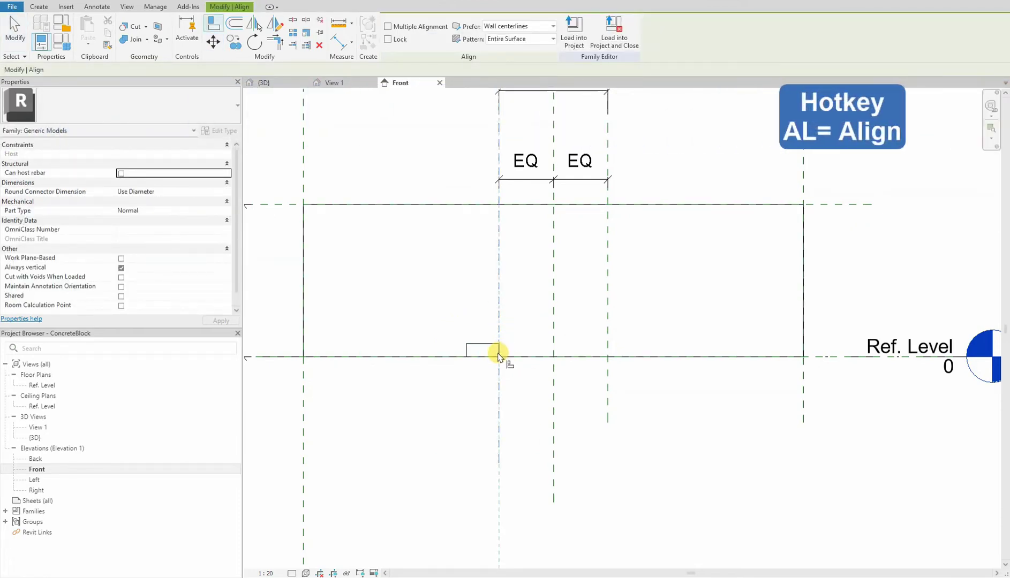
pyautogui.press('Escape')
pyautogui.press('Escape')
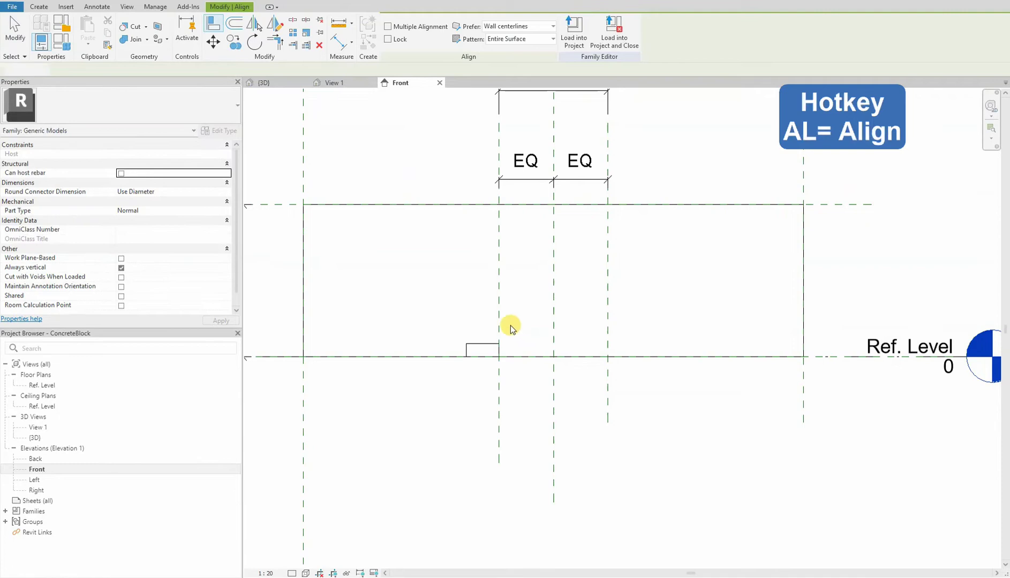
pyautogui.click(469, 345)
pyautogui.scroll(-2, 458, 349)
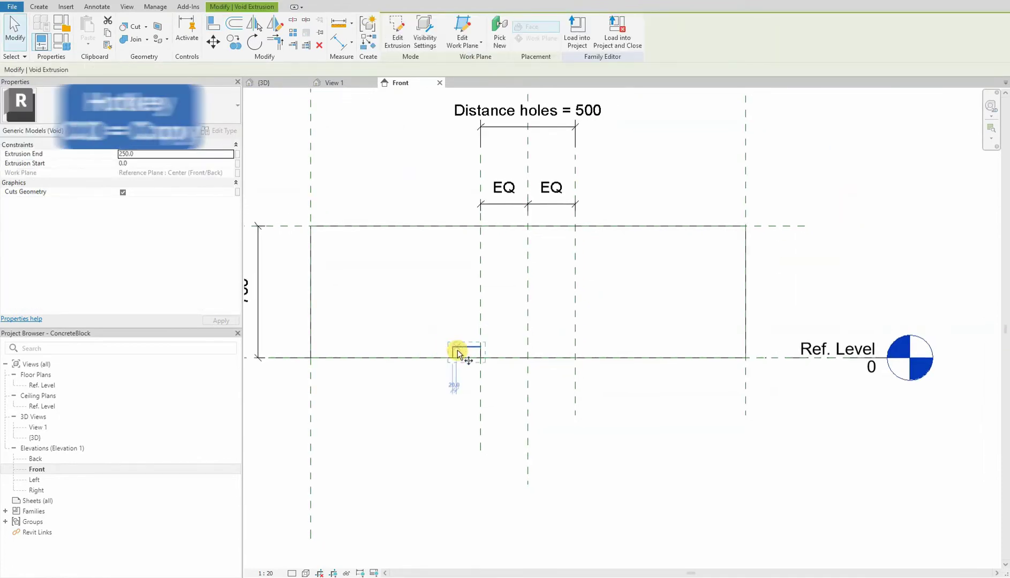
# - Copy the void right with CO and snap its left edge onto the right reference plane
pyautogui.press('c')
pyautogui.press('o')
pyautogui.click(457, 349)
pyautogui.click(609, 346)
pyautogui.press('Escape')
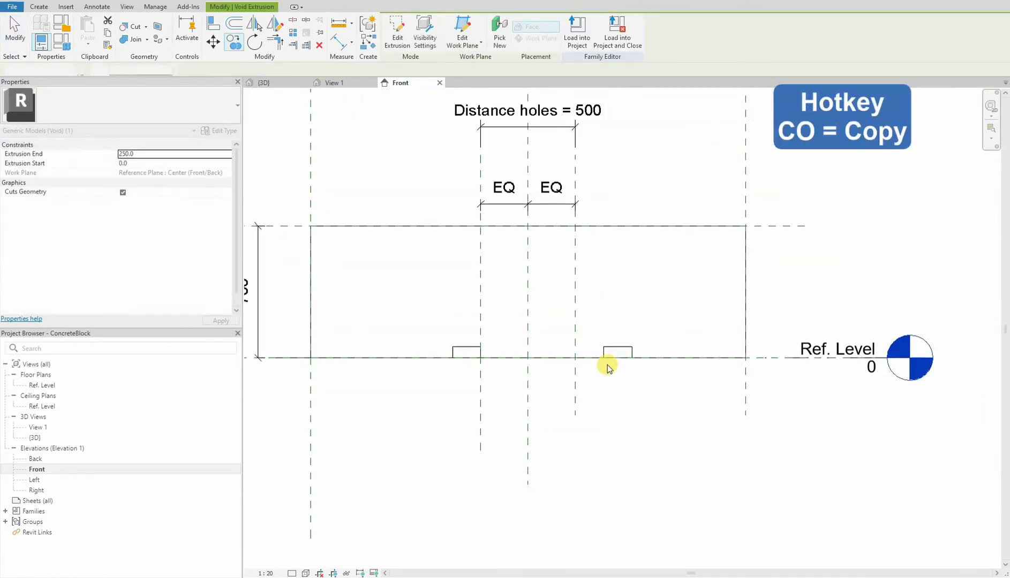
pyautogui.click(608, 347)
pyautogui.scroll(1, 607, 353)
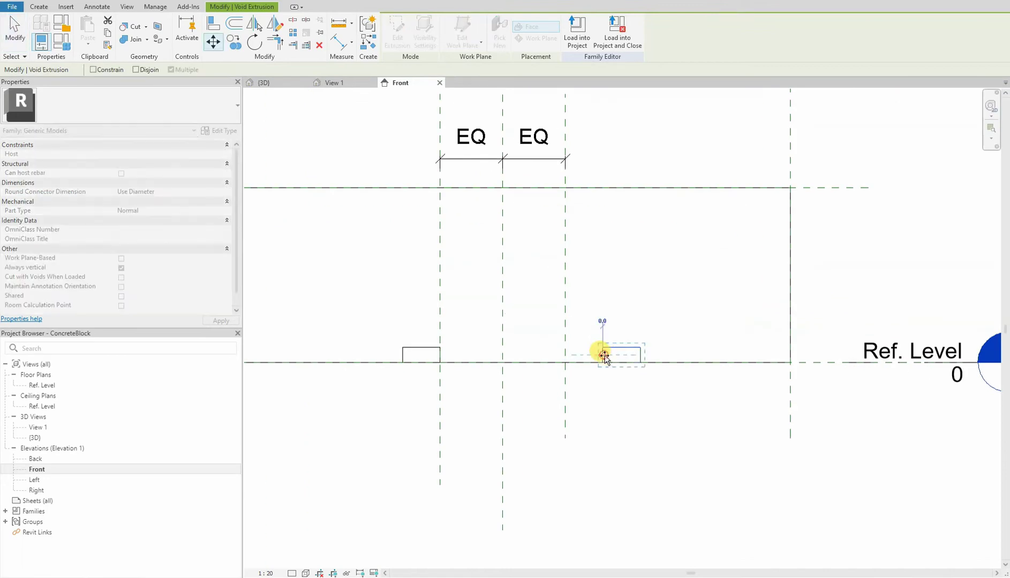
pyautogui.moveTo(604, 355); pyautogui.dragTo(572, 356)
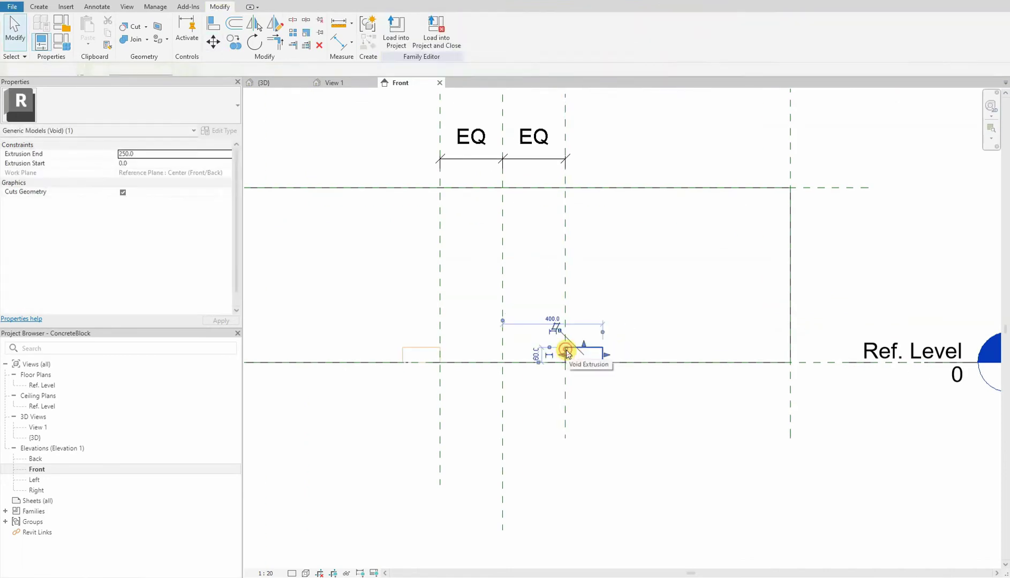
pyautogui.press('a')
pyautogui.press('l')
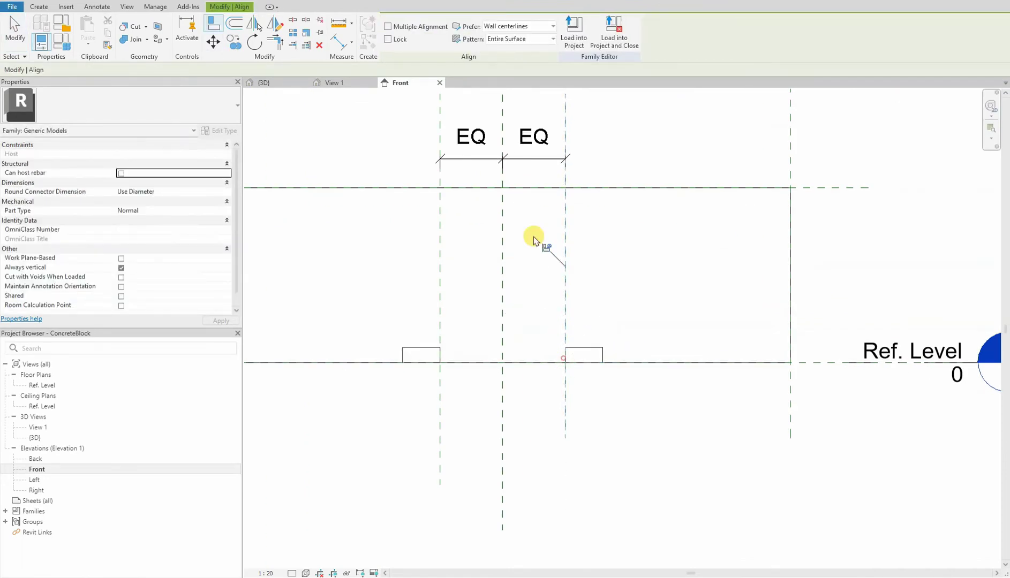
# - Cancel the align command and select both notch voids in the 3D view
pyautogui.press('Escape')
pyautogui.scroll(-3, 645, 286)
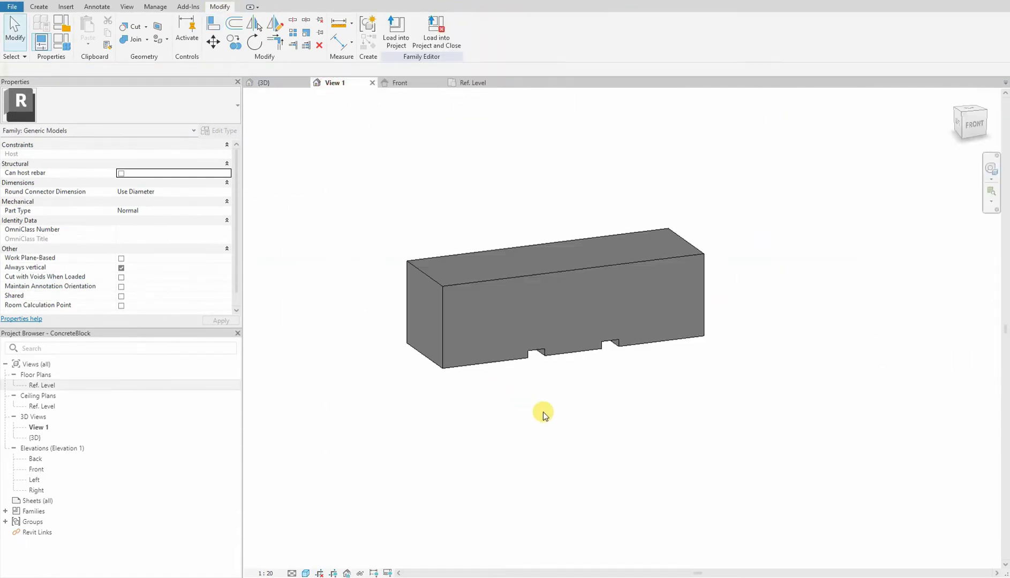
pyautogui.moveTo(543, 416); pyautogui.dragTo(542, 413, button='middle')
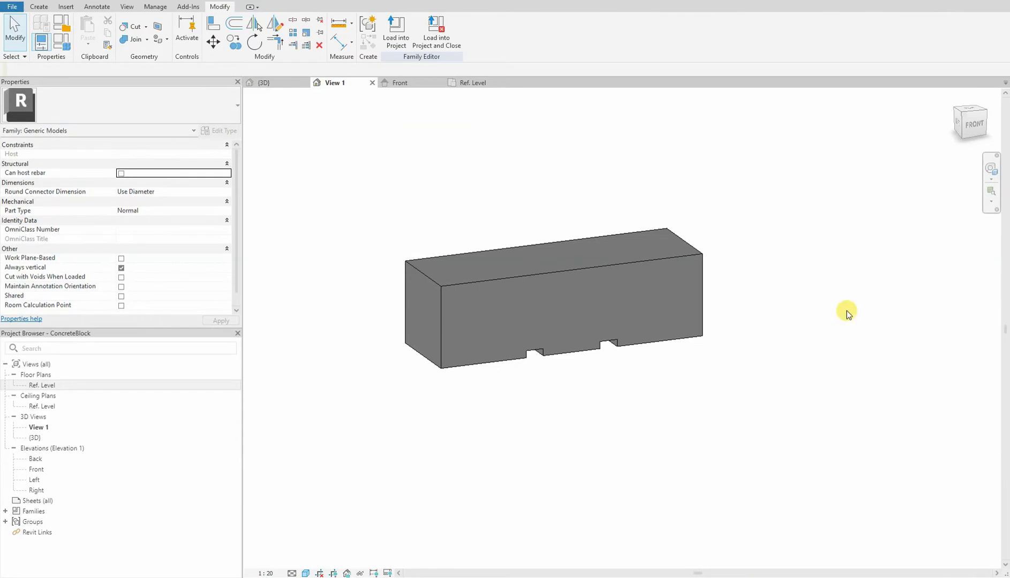
pyautogui.click(676, 412)
pyautogui.click(537, 356)
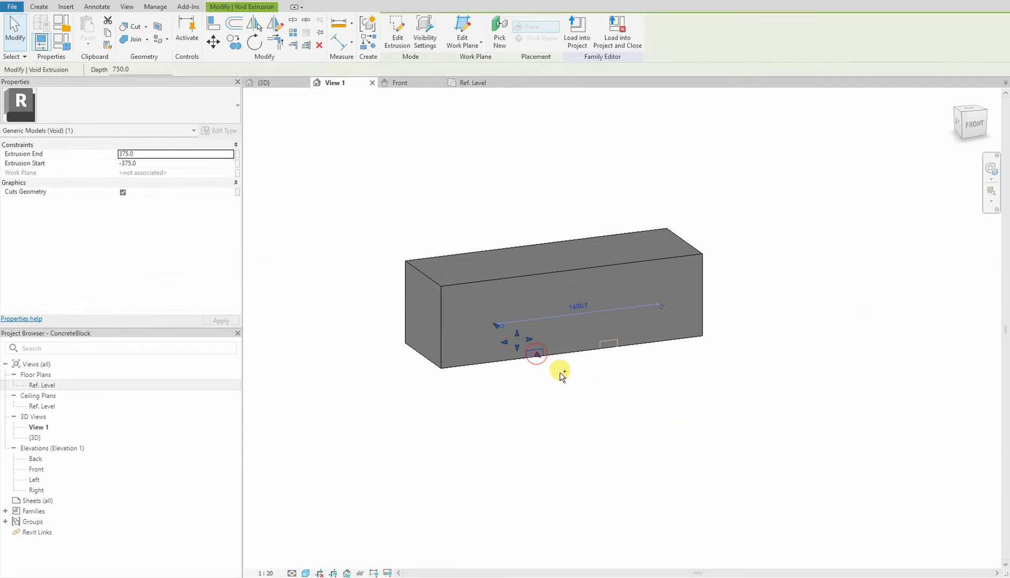
pyautogui.keyDown('ctrl'); pyautogui.click(605, 347); pyautogui.keyUp('ctrl')
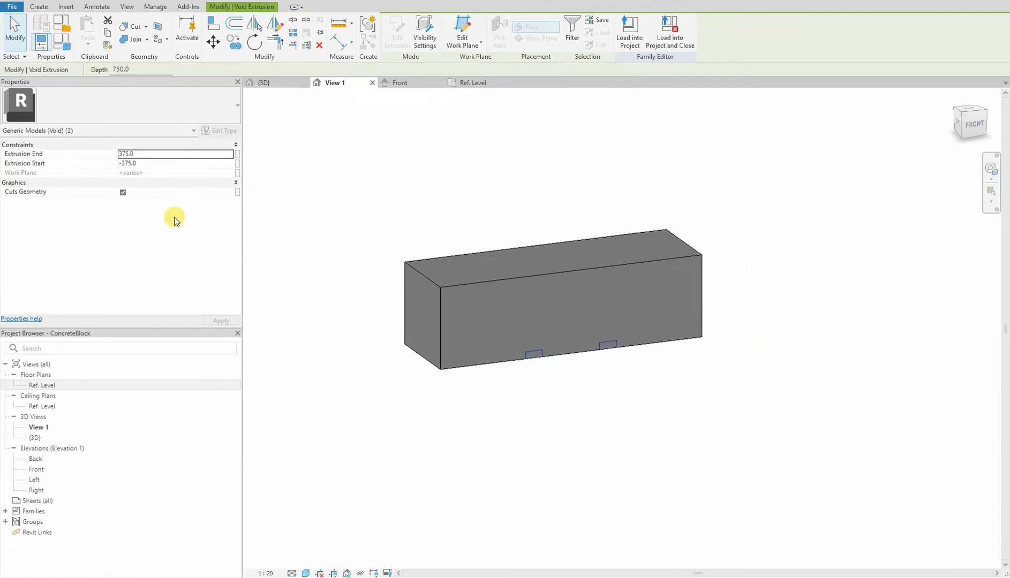
# - Turn the voids' Cuts Geometry off and back on to confirm both base notches cut
pyautogui.click(121, 194)
pyautogui.click(616, 446)
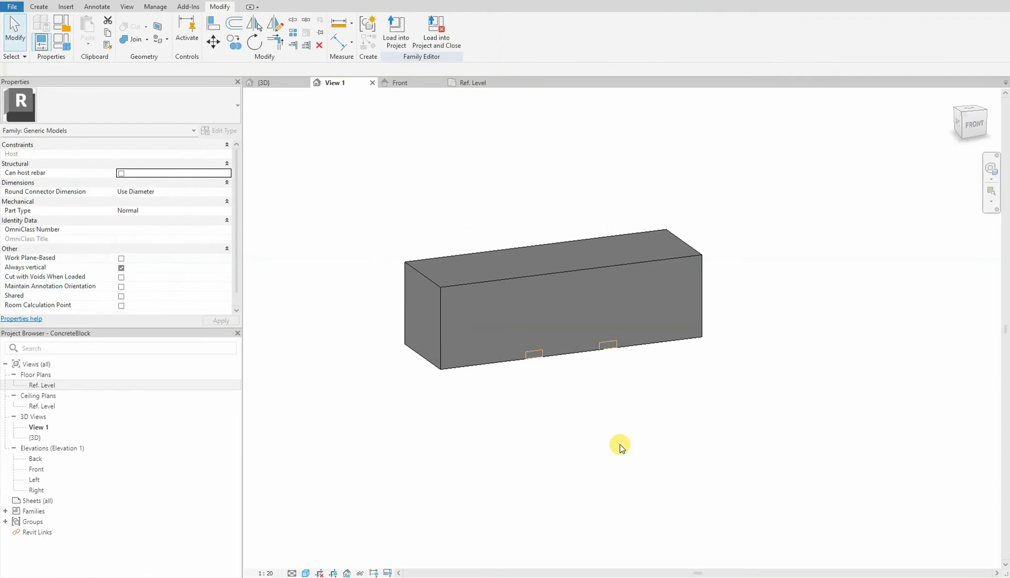
pyautogui.click(509, 362)
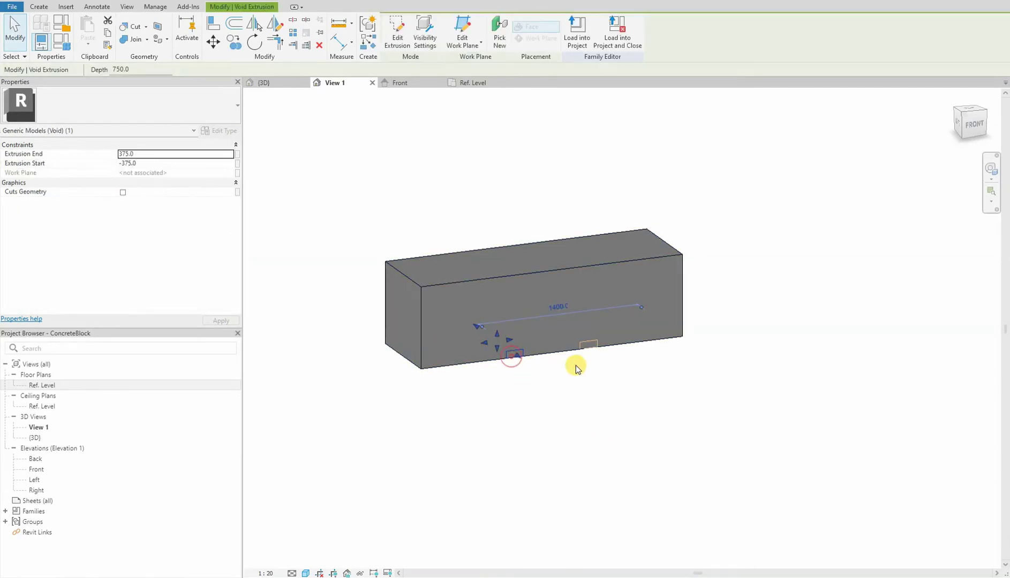
pyautogui.click(122, 192)
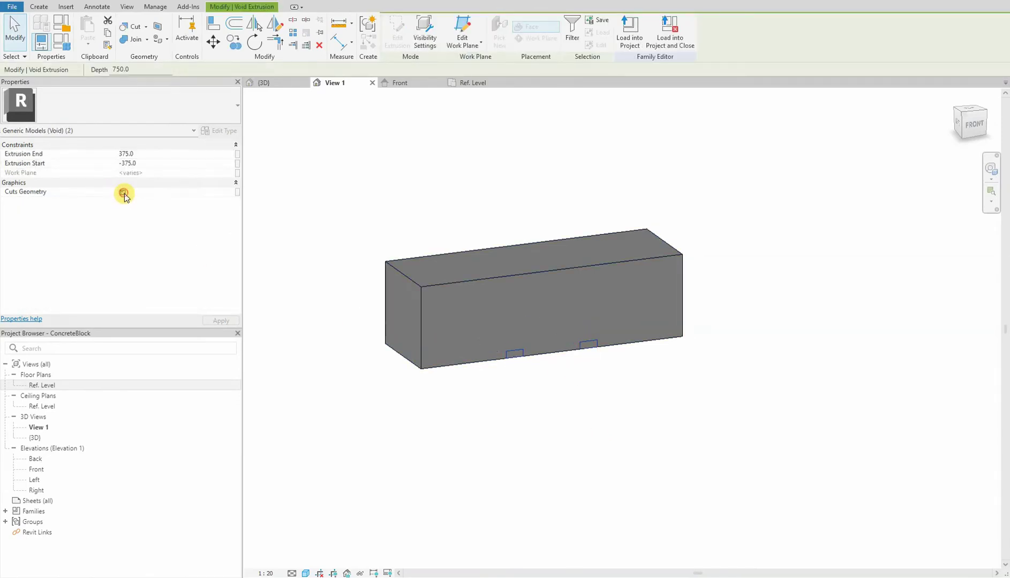
pyautogui.click(500, 394)
pyautogui.click(515, 359)
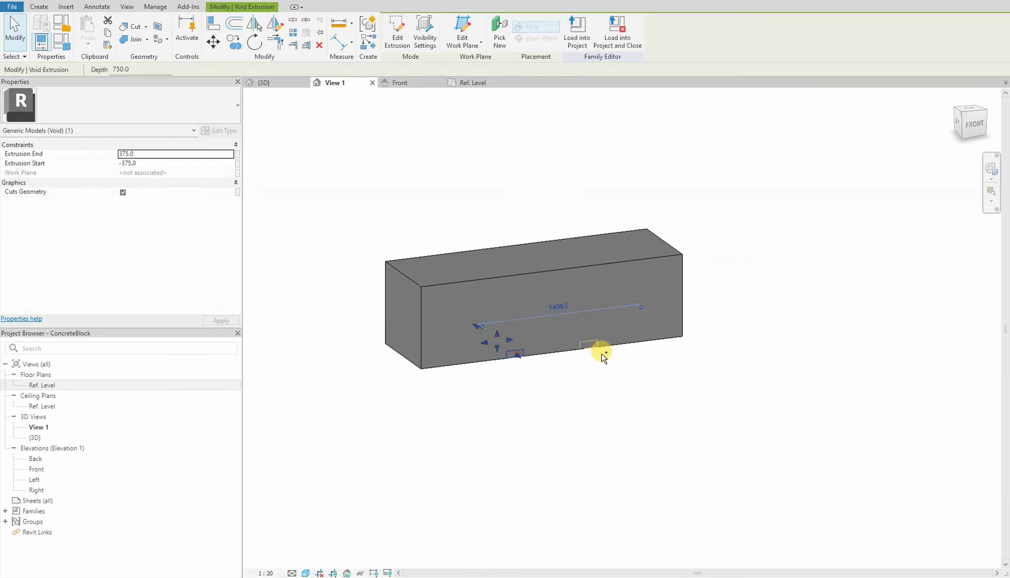
pyautogui.click(604, 404)
# - In Family Types, switch the Holes parameter on and off with Apply, then close with OK
pyautogui.click(63, 42)
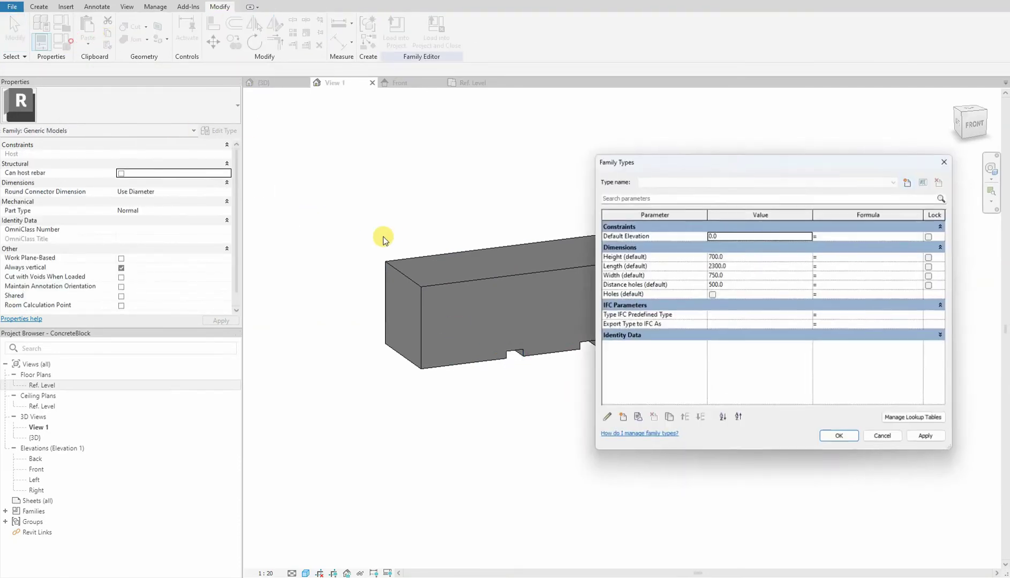
pyautogui.click(712, 294)
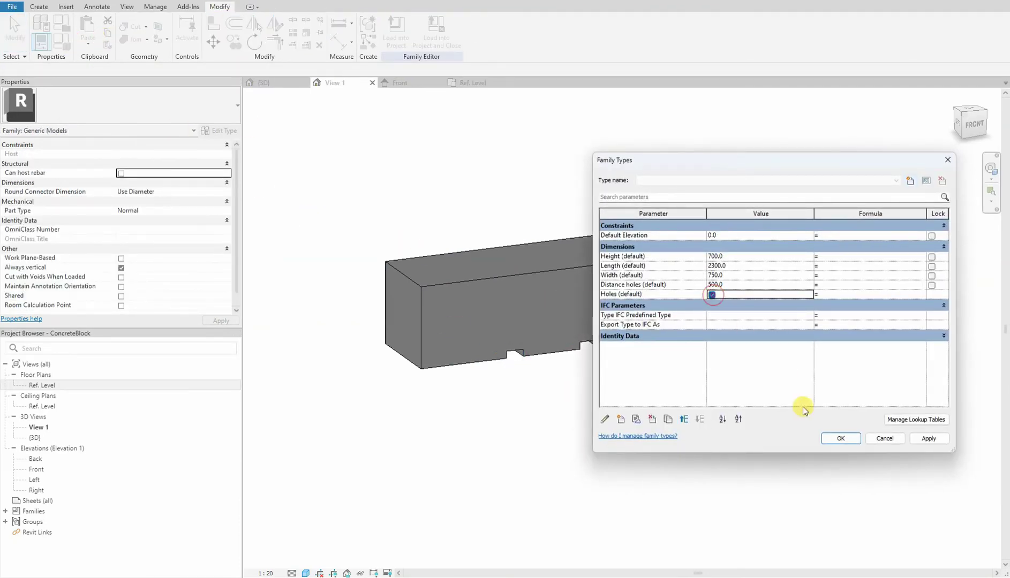
pyautogui.click(928, 438)
pyautogui.click(712, 295)
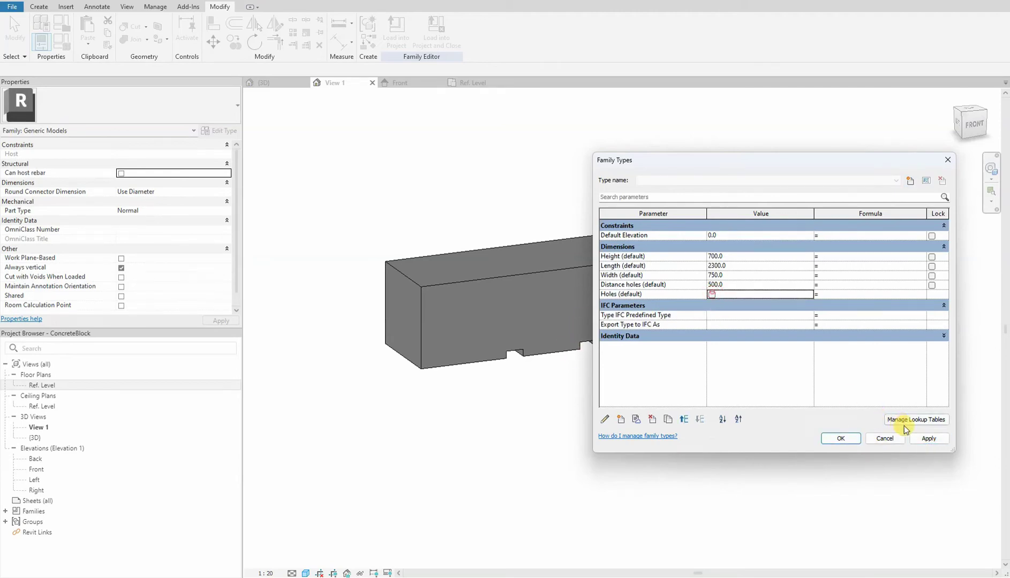
pyautogui.click(929, 438)
pyautogui.click(841, 439)
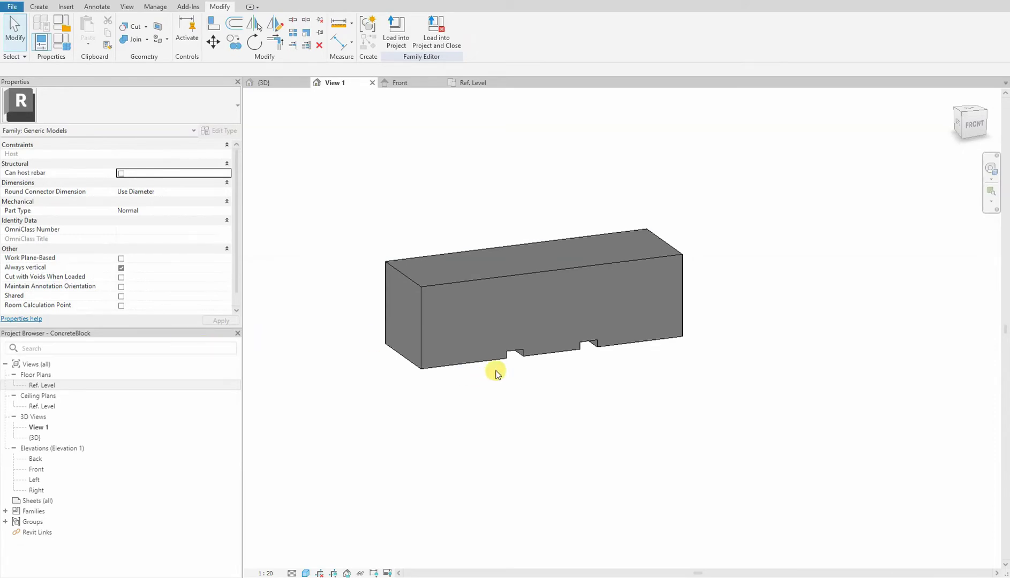
# - With a void selected, reopen Family Types and illustrate linking Cuts Geometry to Holes
pyautogui.click(510, 357)
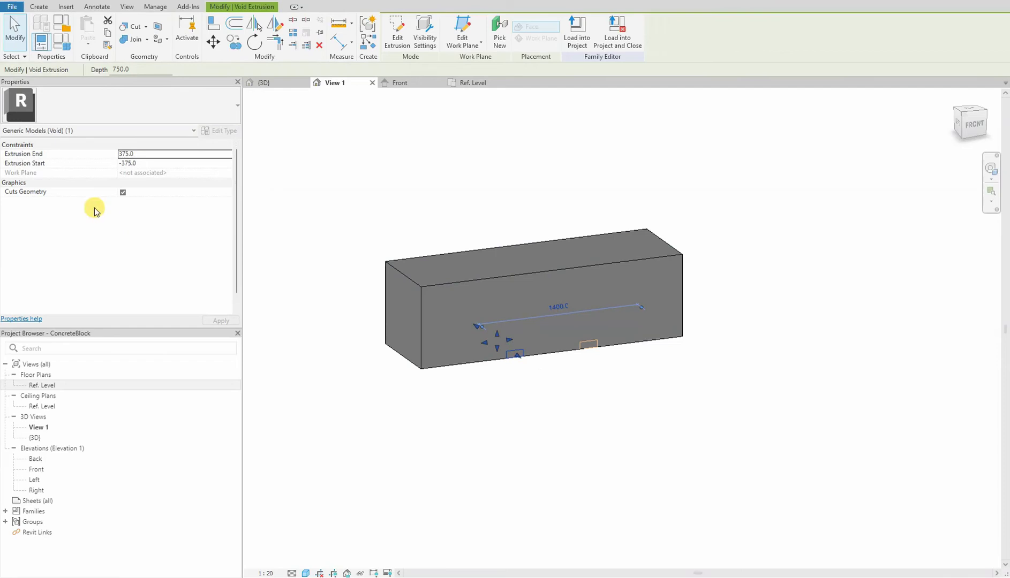
pyautogui.click(62, 43)
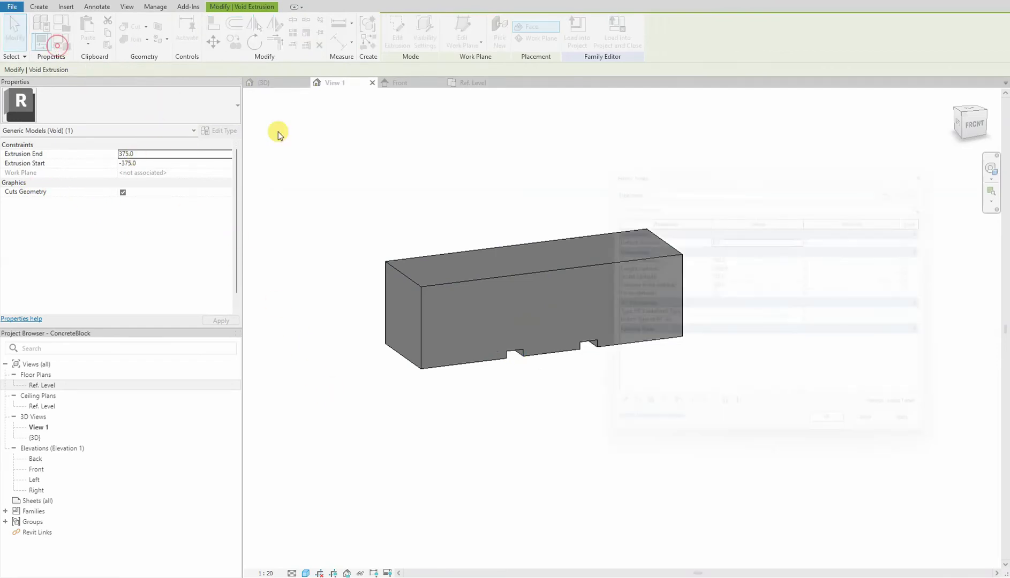
pyautogui.moveTo(642, 162); pyautogui.dragTo(370, 129)
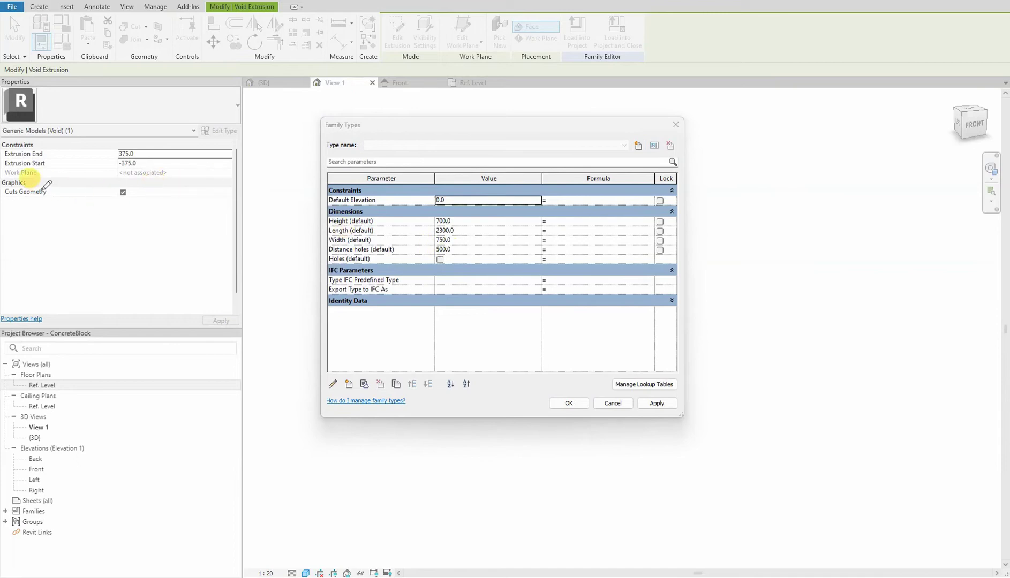
pyautogui.moveTo(24, 183)
pyautogui.mouseDown()
pyautogui.moveTo(220, 182)
pyautogui.moveTo(158, 200)
pyautogui.moveTo(37, 197)
pyautogui.mouseUp()
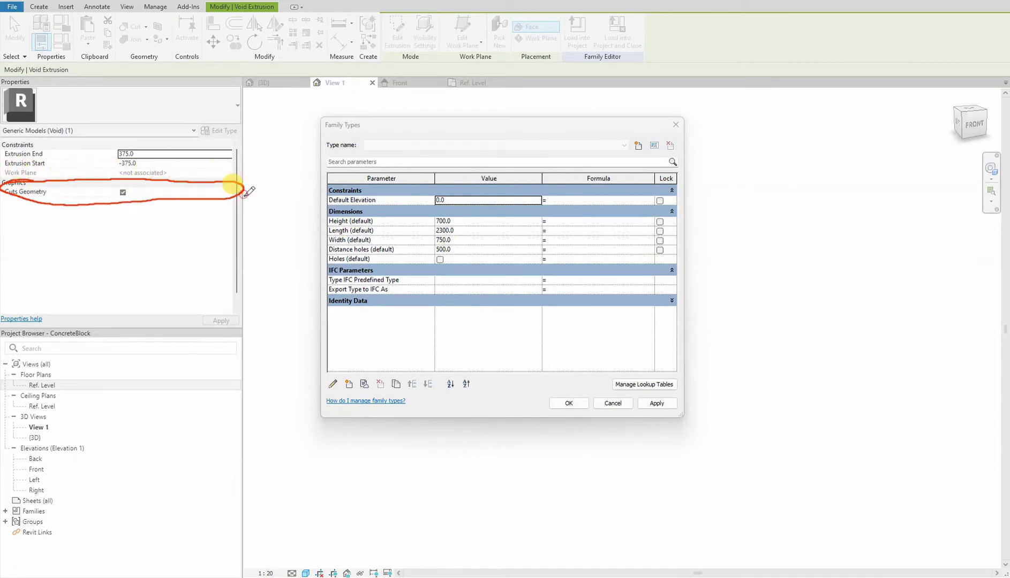
pyautogui.moveTo(244, 194)
pyautogui.mouseDown()
pyautogui.moveTo(326, 257)
pyautogui.moveTo(331, 242)
pyautogui.moveTo(314, 261)
pyautogui.mouseUp()
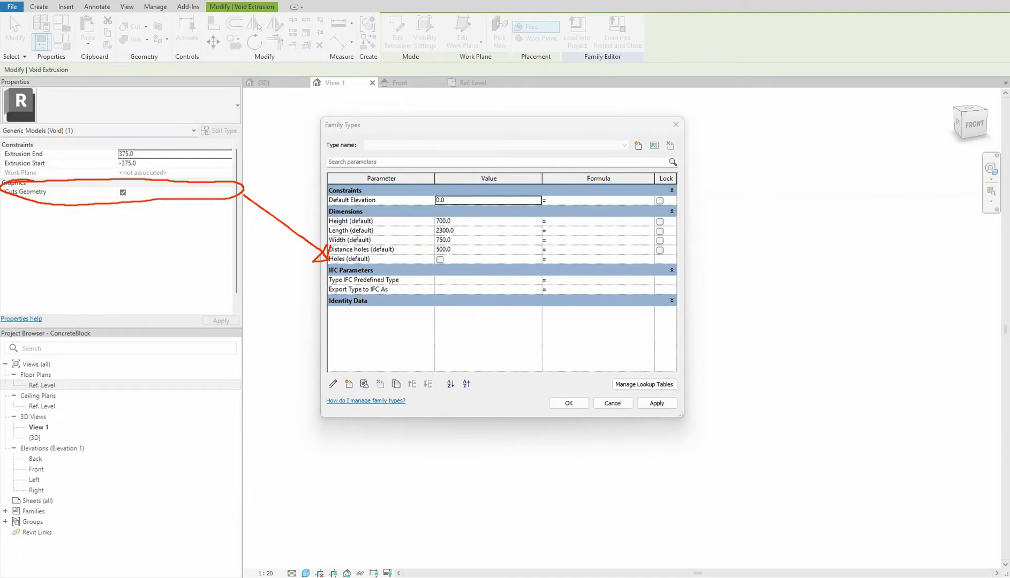
pyautogui.hotkey('ctrl', 'z')
pyautogui.hotkey('ctrl', 'z')
pyautogui.hotkey('ctrl', 'z')
pyautogui.click(676, 125)
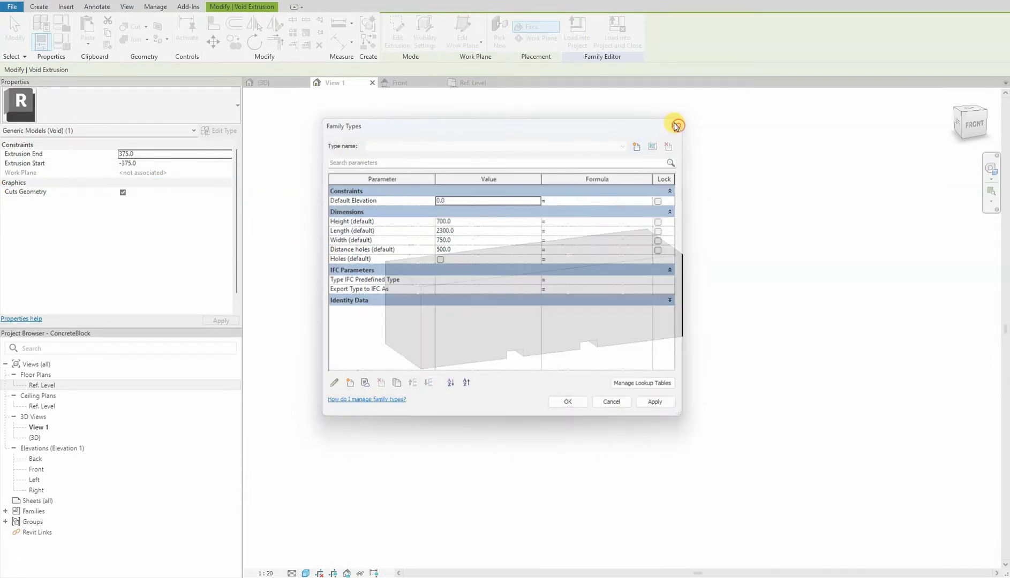
# - Select the block extrusion, clear it, then select the first hole void
pyautogui.click(598, 344)
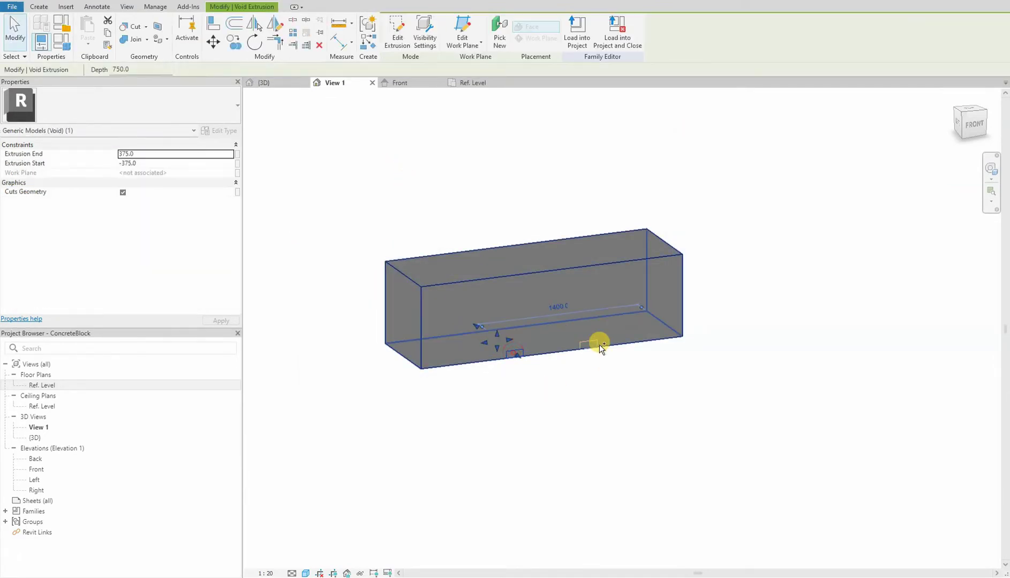
pyautogui.click(613, 384)
pyautogui.click(516, 358)
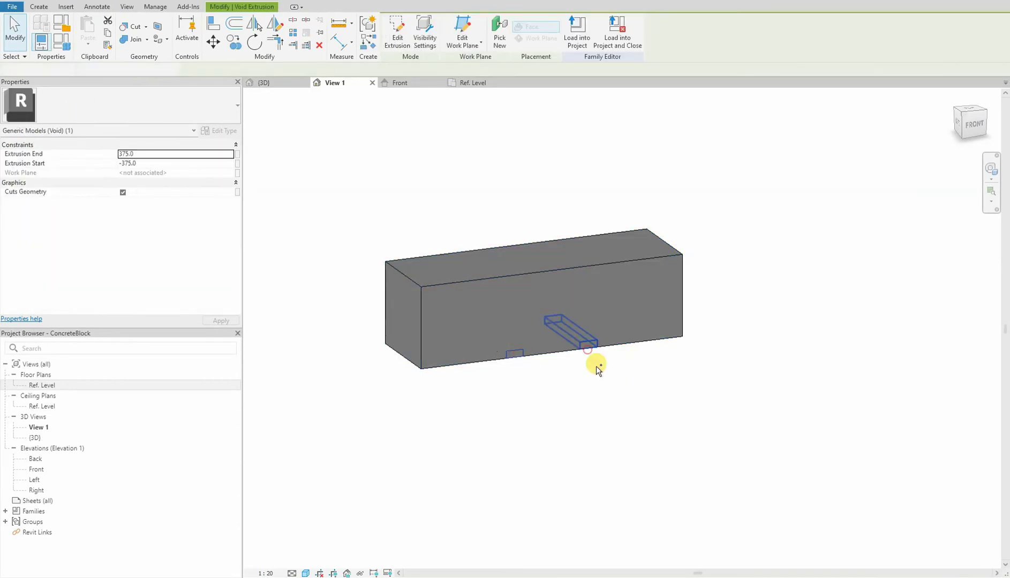
# - Associate the voids' Cuts Geometry with the Holes family parameter
pyautogui.click(237, 196)
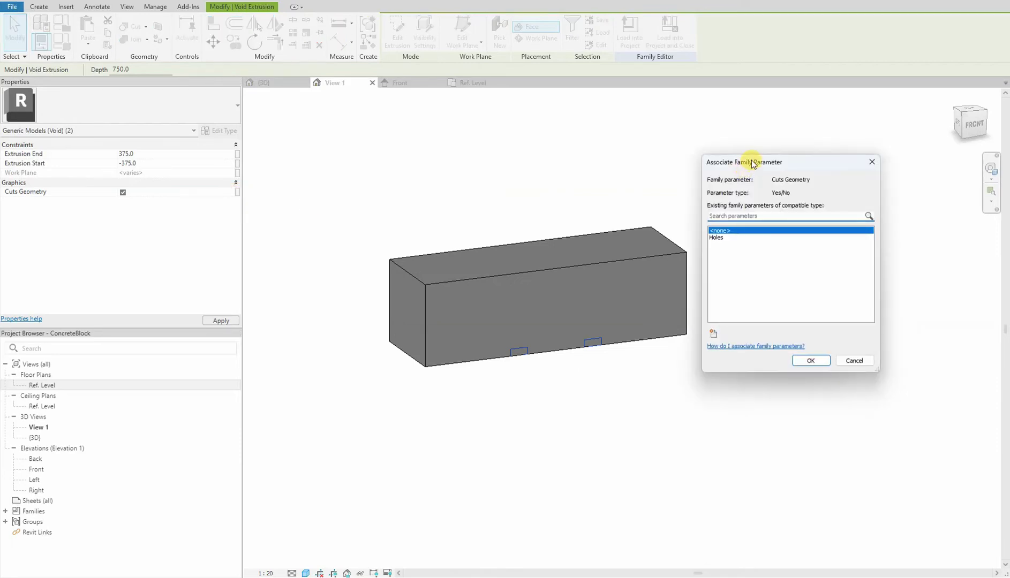
pyautogui.moveTo(755, 164); pyautogui.dragTo(738, 131)
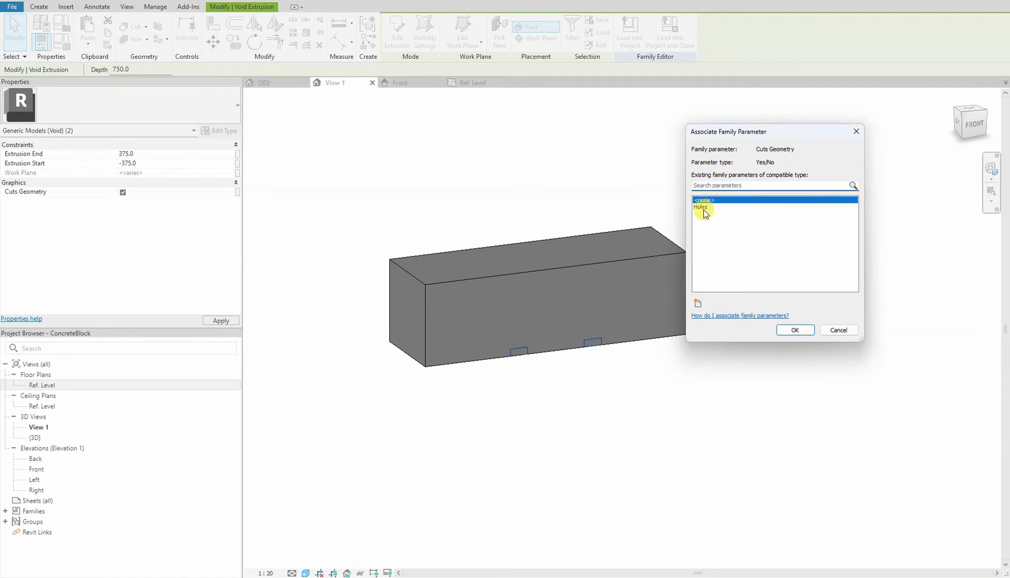
pyautogui.click(706, 208)
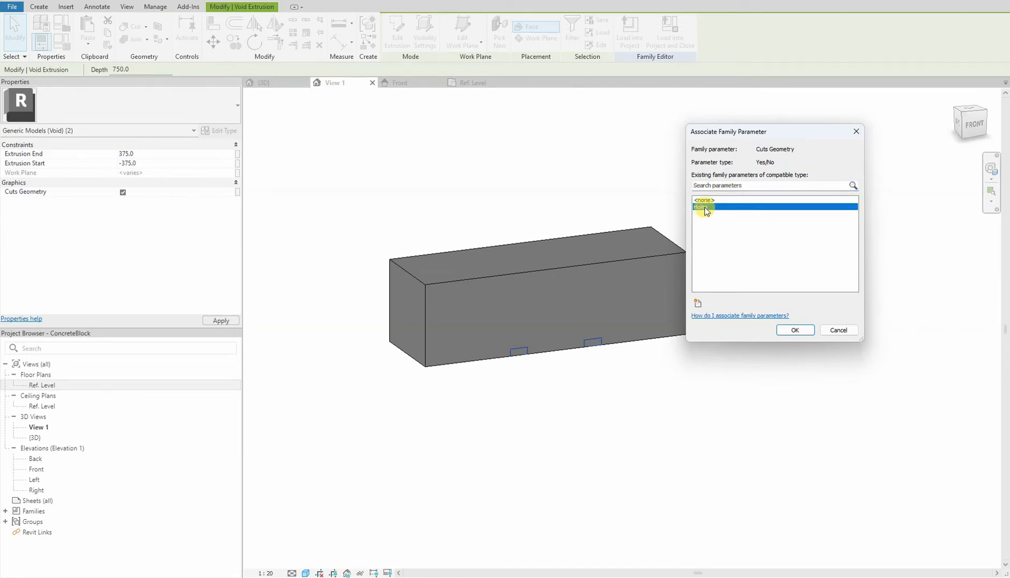
pyautogui.click(803, 330)
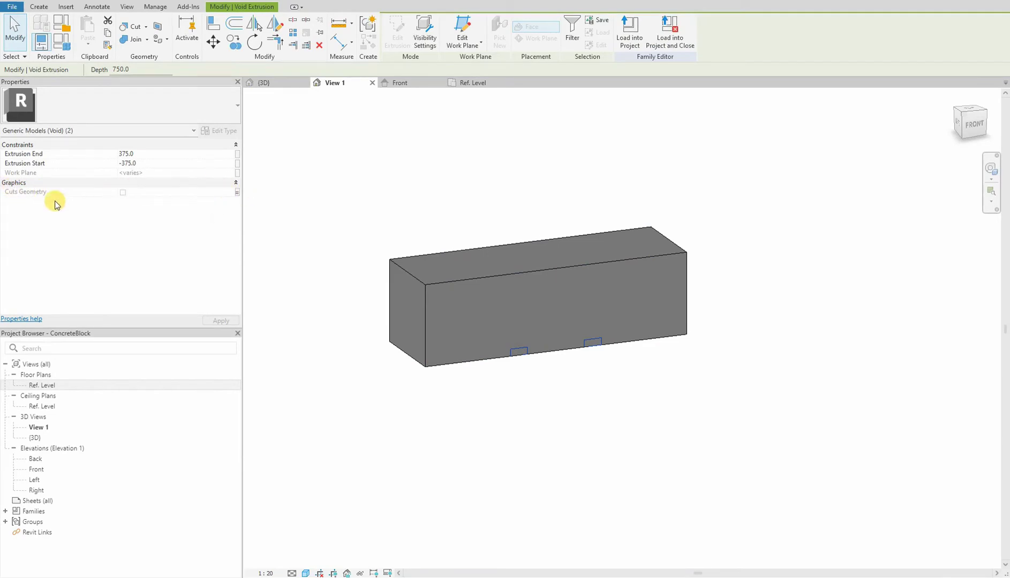
pyautogui.click(64, 46)
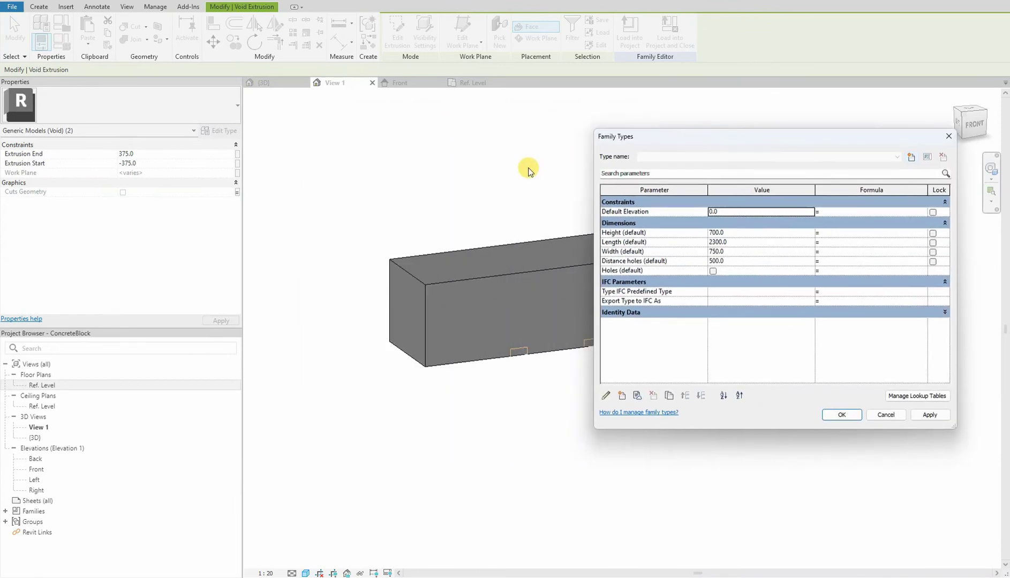
# - Flex Holes on and off with Apply several times, leaving it checked, and close with OK
pyautogui.moveTo(708, 138); pyautogui.dragTo(730, 128)
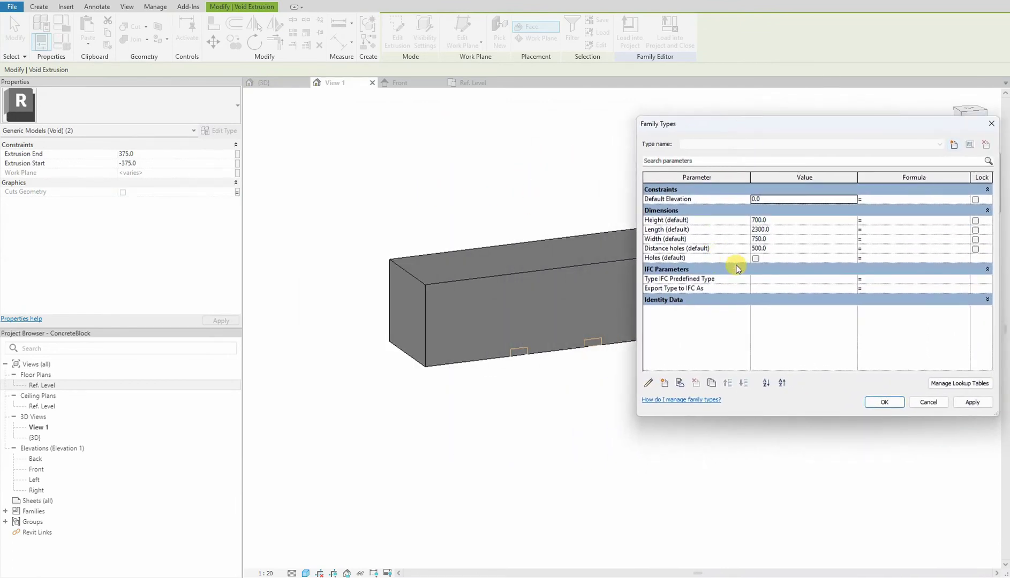
pyautogui.click(755, 259)
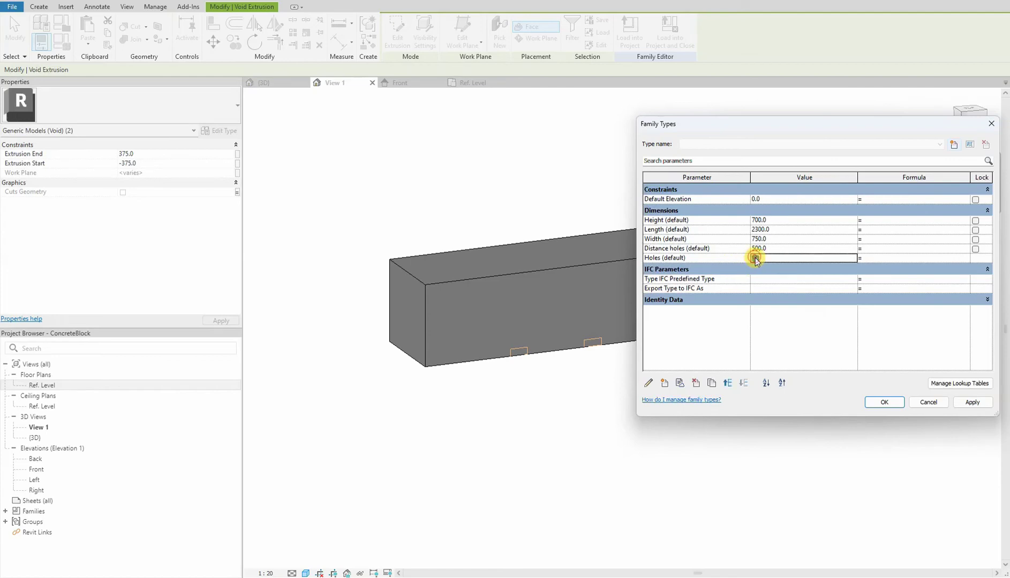
pyautogui.click(972, 402)
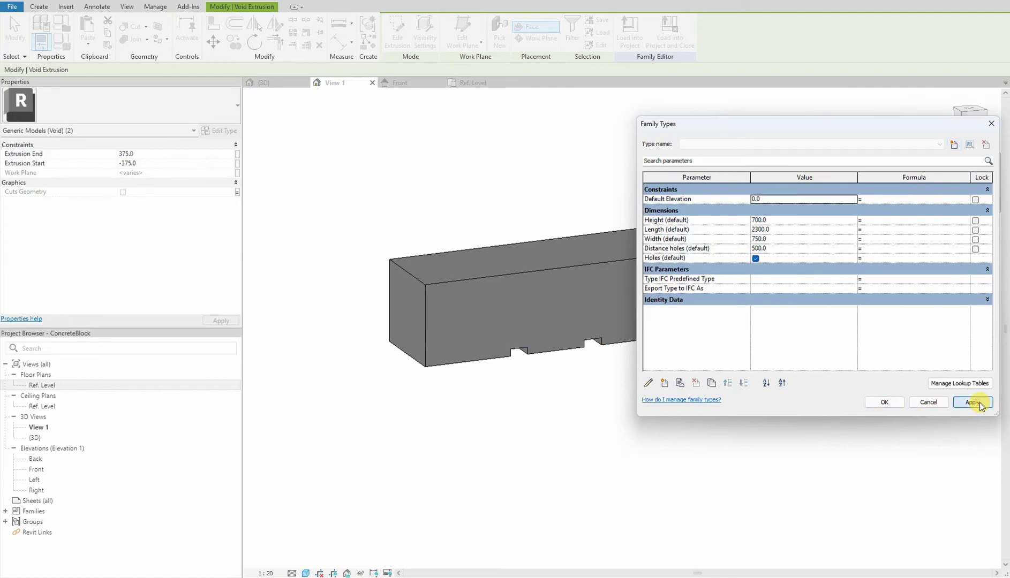
pyautogui.click(755, 258)
pyautogui.click(971, 403)
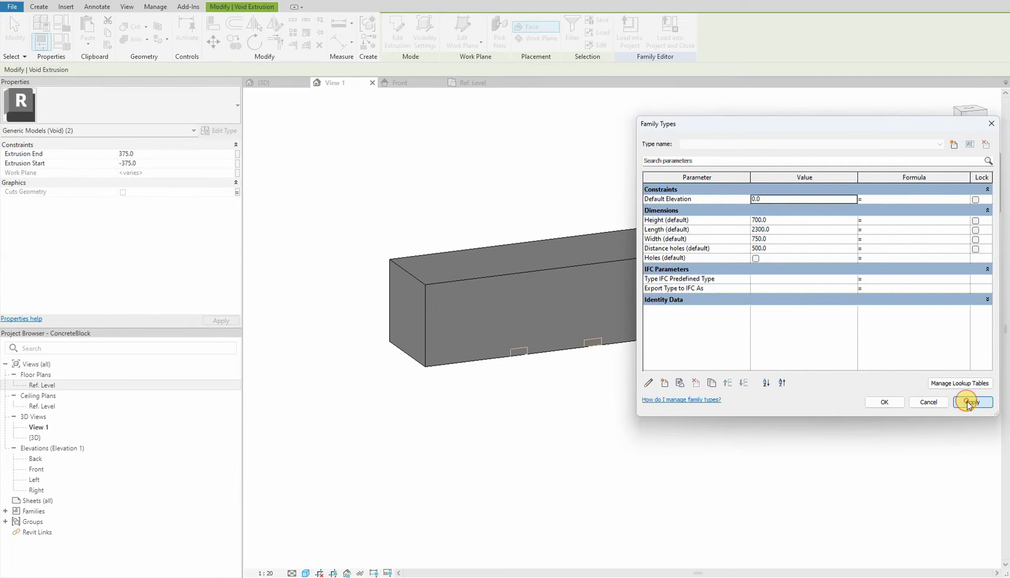
pyautogui.click(756, 259)
pyautogui.click(972, 402)
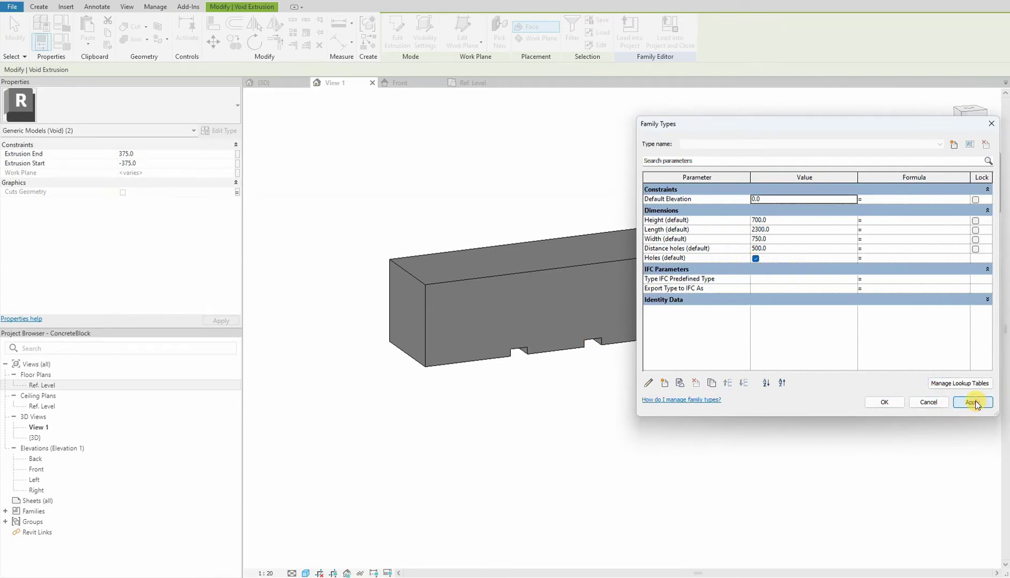
pyautogui.click(755, 258)
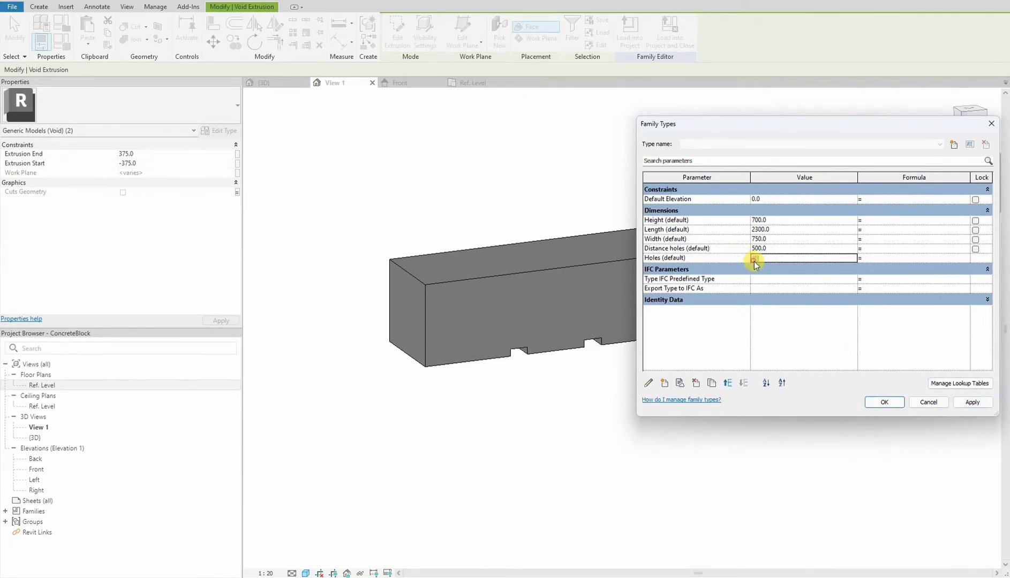
pyautogui.click(963, 402)
pyautogui.click(755, 259)
pyautogui.click(973, 402)
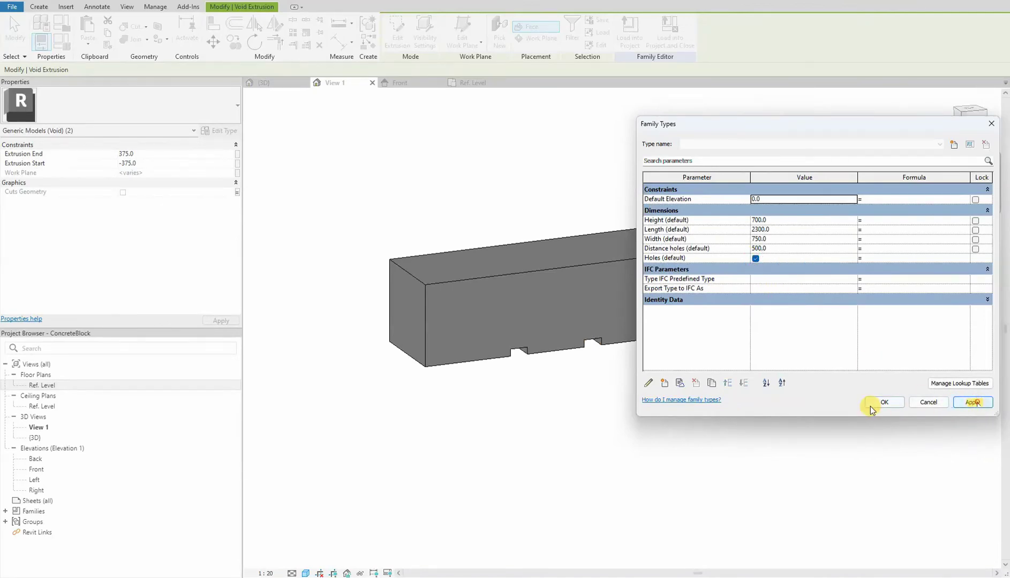
pyautogui.click(884, 402)
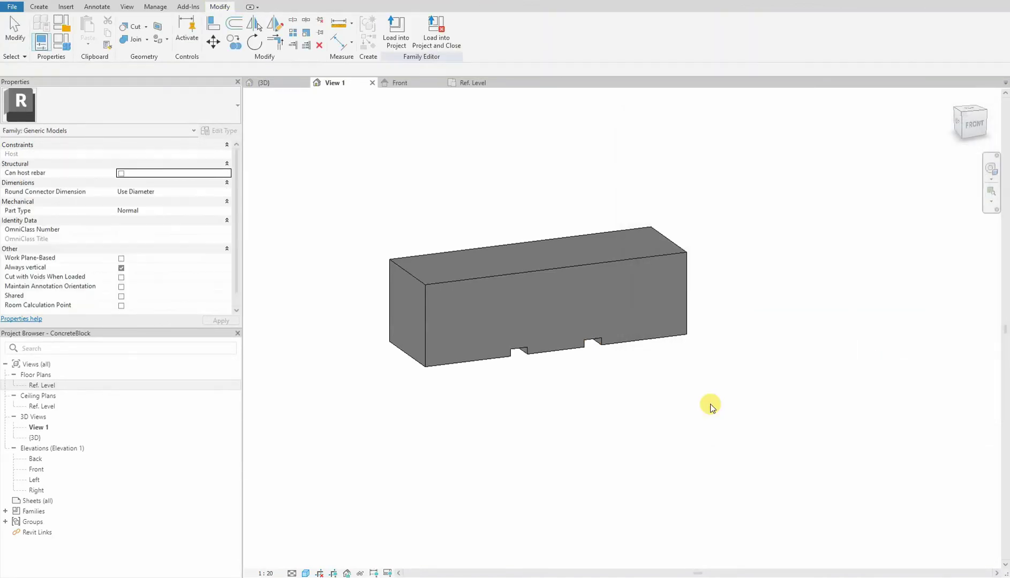
# - Flex Distance holes to 750 with Apply, then restore it to 500
pyautogui.click(58, 47)
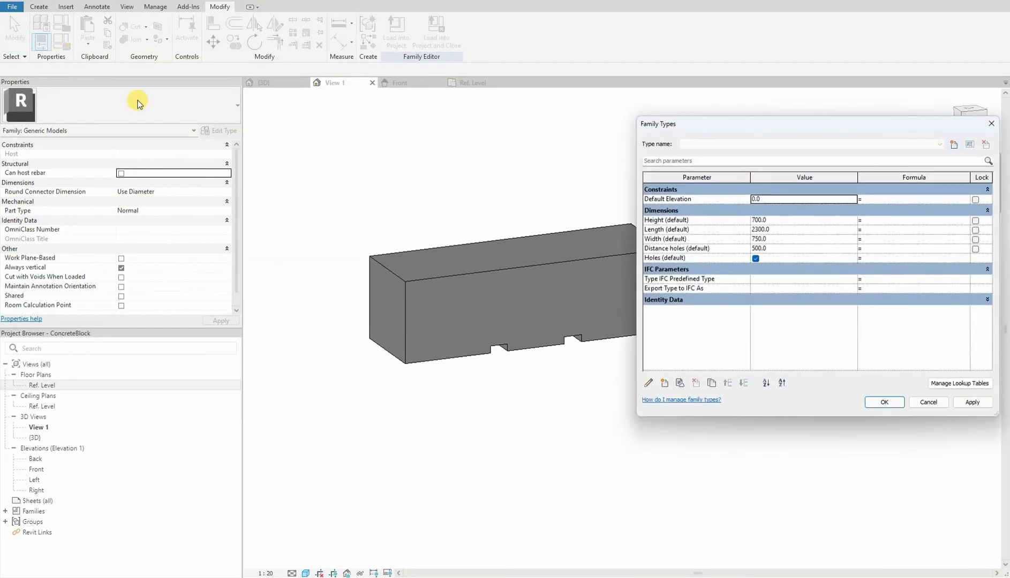
pyautogui.click(791, 247)
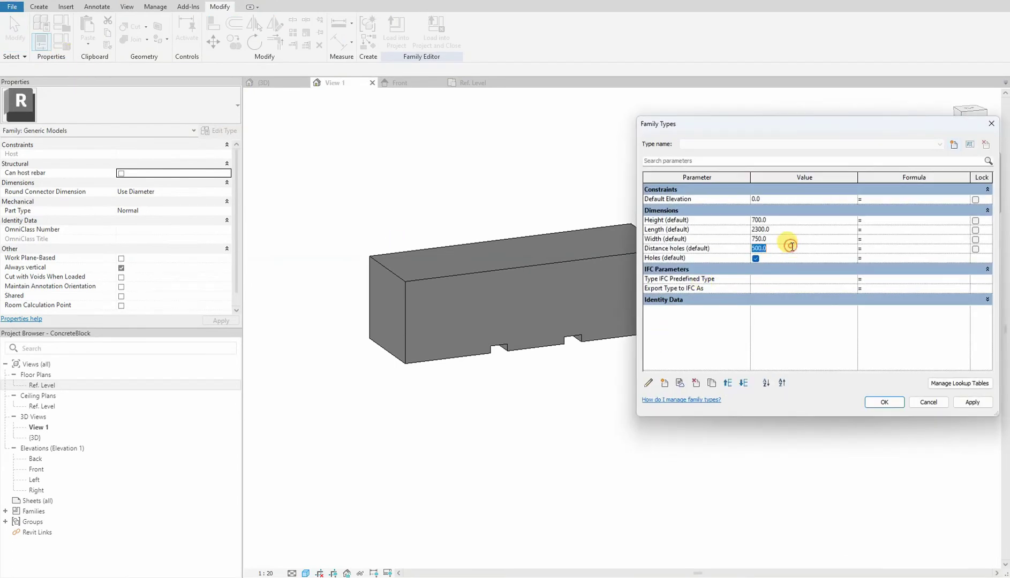
pyautogui.click(972, 403)
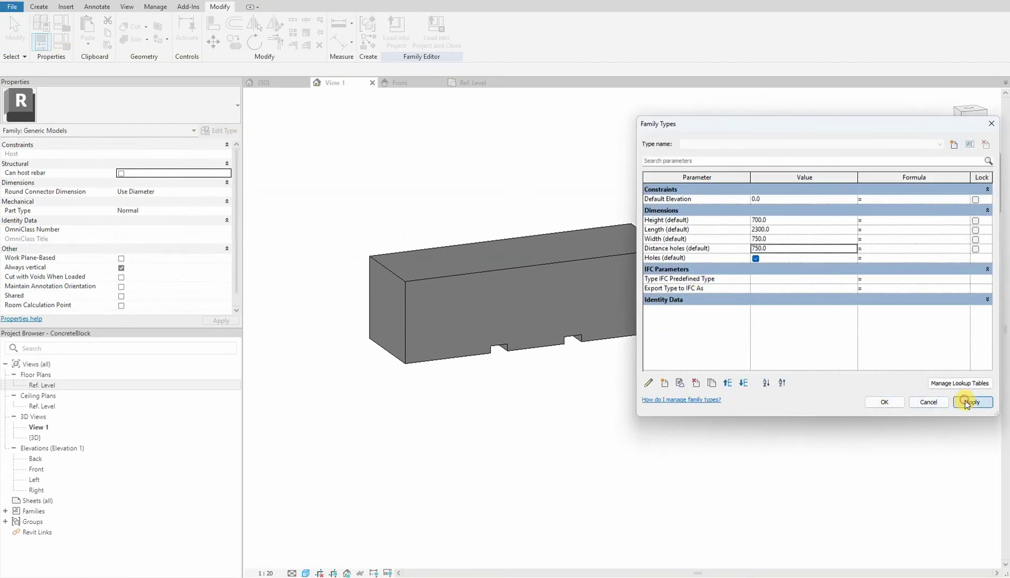
pyautogui.click(777, 239)
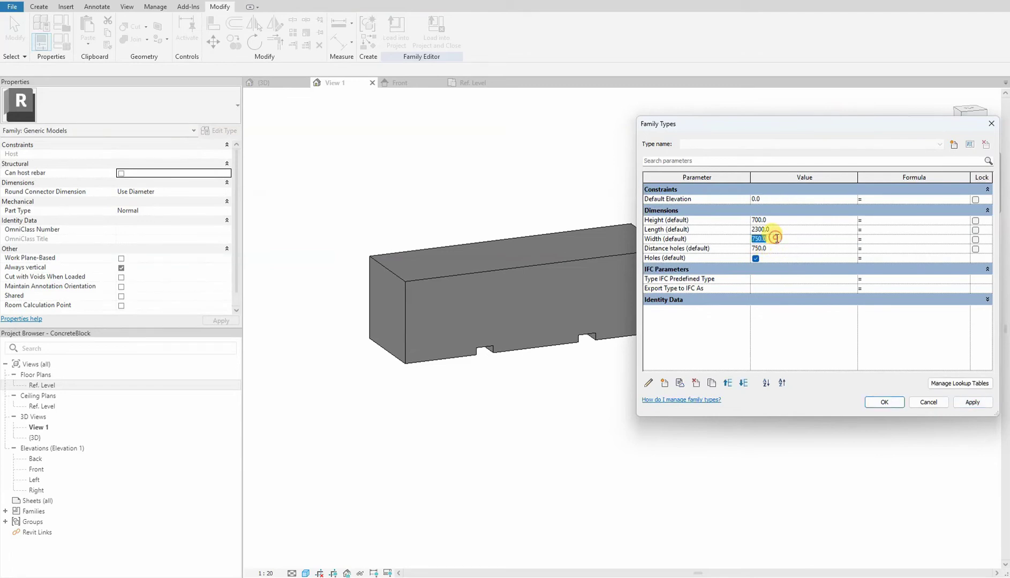
pyautogui.click(781, 249)
pyautogui.write('500')
pyautogui.click(972, 402)
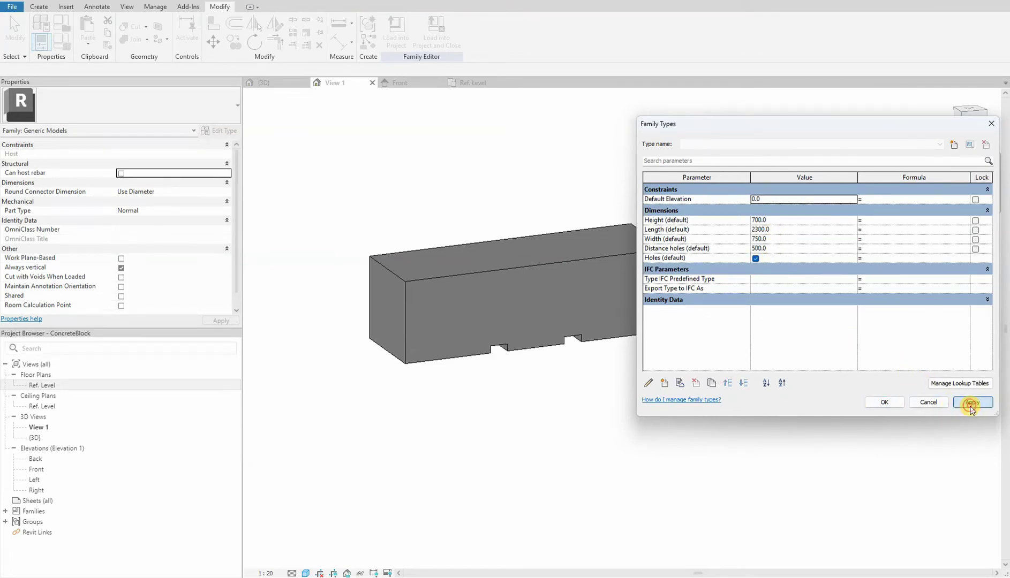
pyautogui.click(787, 249)
# - Set the block Width to 900, apply, and close Family Types with OK
pyautogui.click(784, 230)
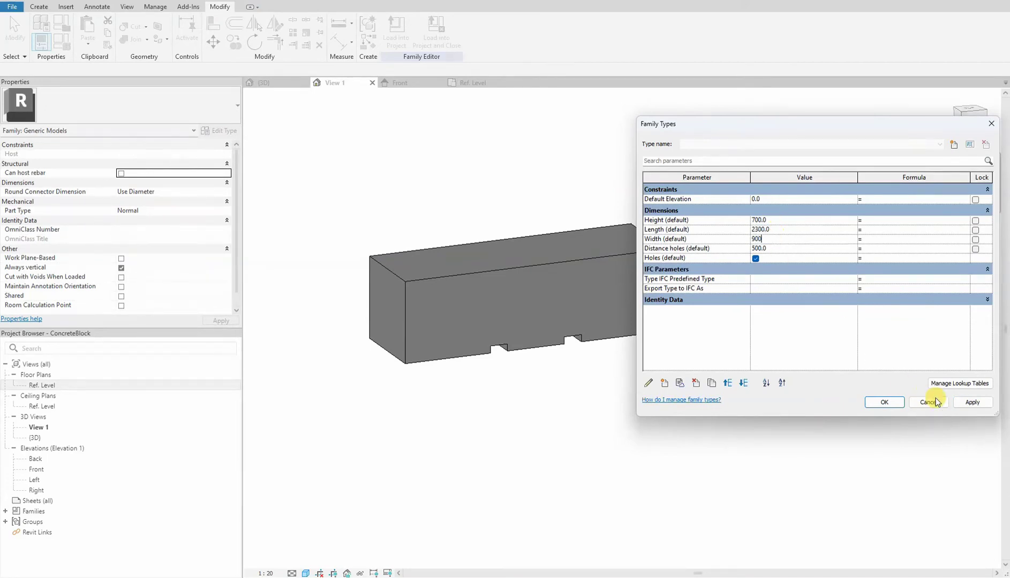
pyautogui.write('900')
pyautogui.click(969, 403)
pyautogui.click(928, 402)
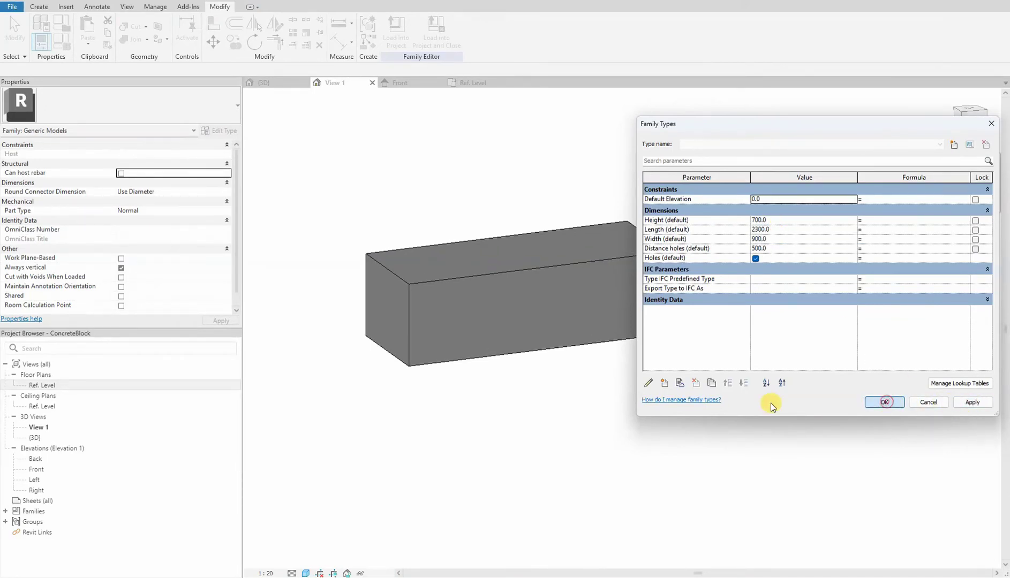
pyautogui.keyDown('shift'); pyautogui.moveTo(637, 421); pyautogui.dragTo(598, 450, button='middle'); pyautogui.keyUp('shift')
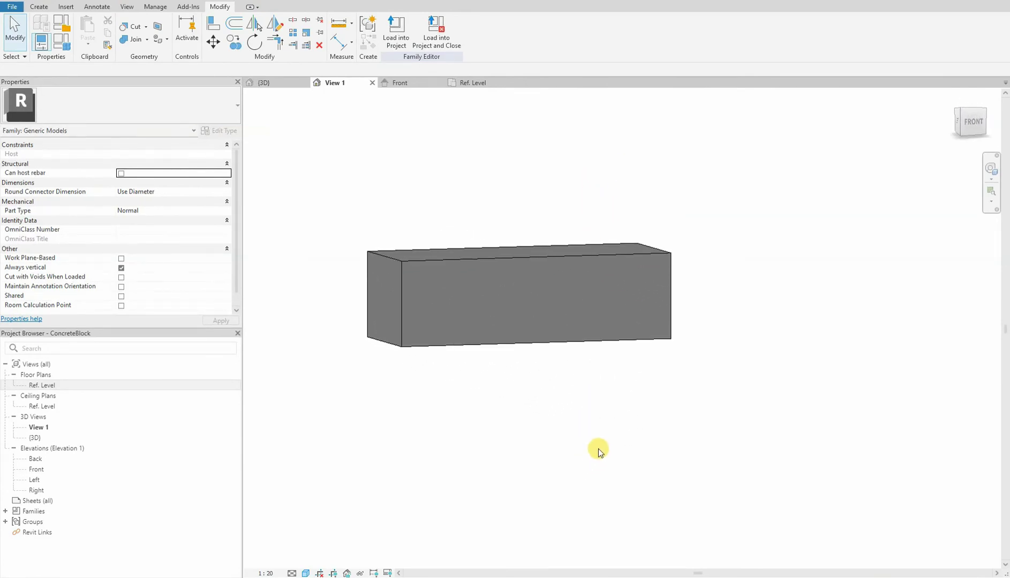
# - In the Ref. Level plan, align both voids' top edges to the top reference plane
pyautogui.doubleClick(39, 385)
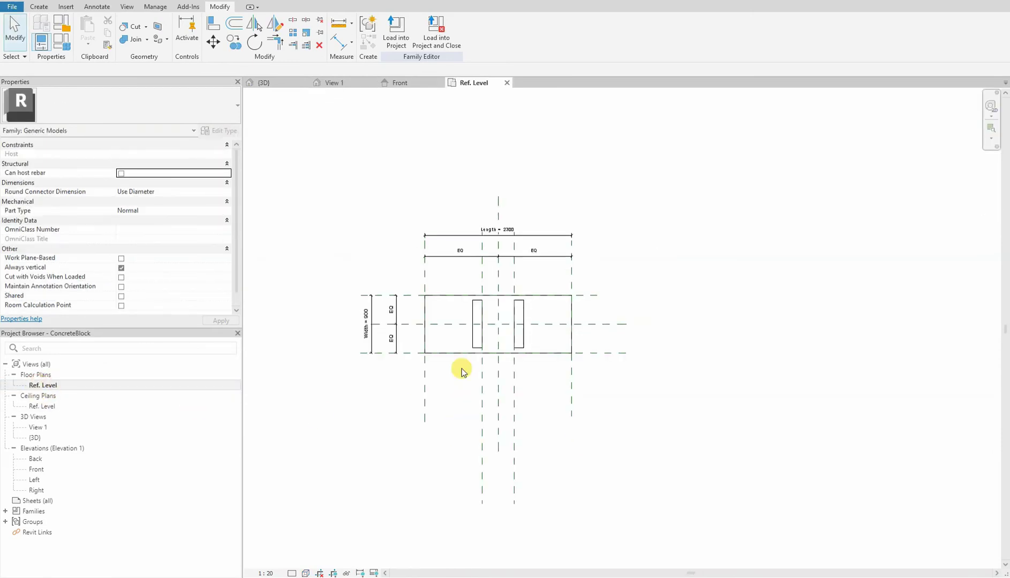
pyautogui.scroll(5, 460, 298)
pyautogui.press('a')
pyautogui.press('l')
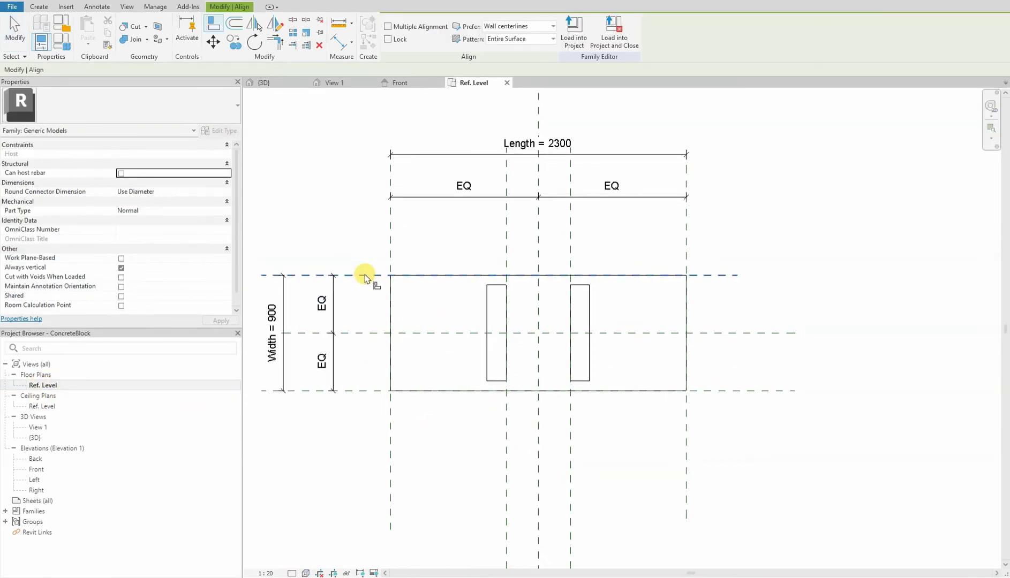
pyautogui.click(368, 275)
pyautogui.click(494, 286)
pyautogui.click(576, 283)
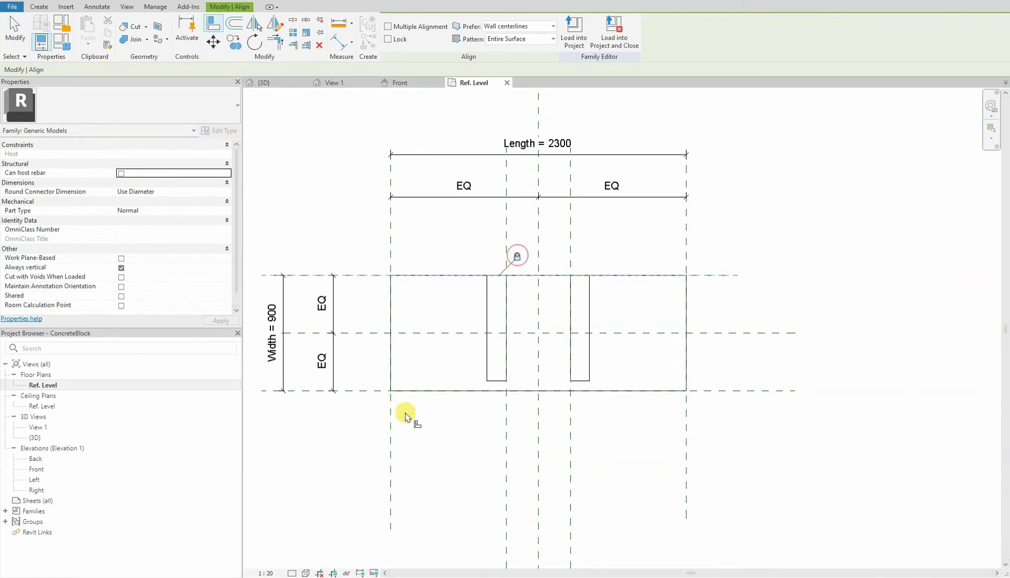
# - Align and lock both voids' bottom edges to the bottom reference plane, then check Front and View 1
pyautogui.click(353, 389)
pyautogui.click(493, 381)
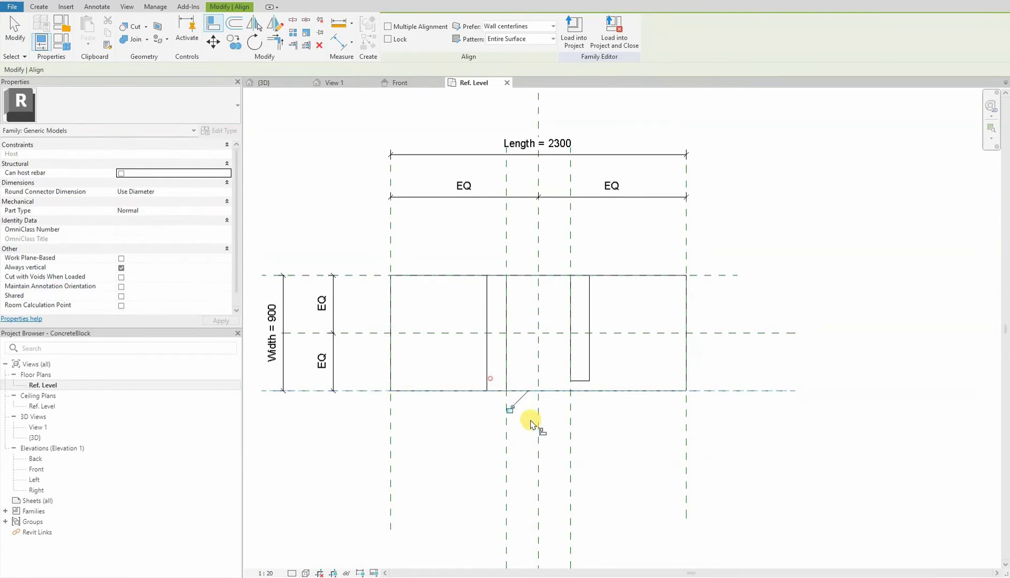
pyautogui.click(726, 391)
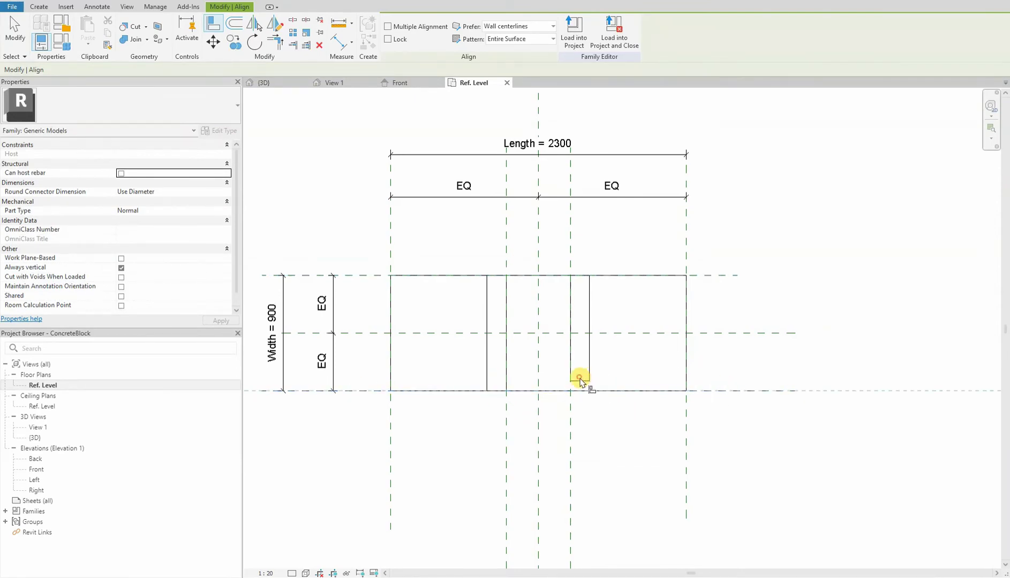
pyautogui.click(580, 380)
pyautogui.click(510, 409)
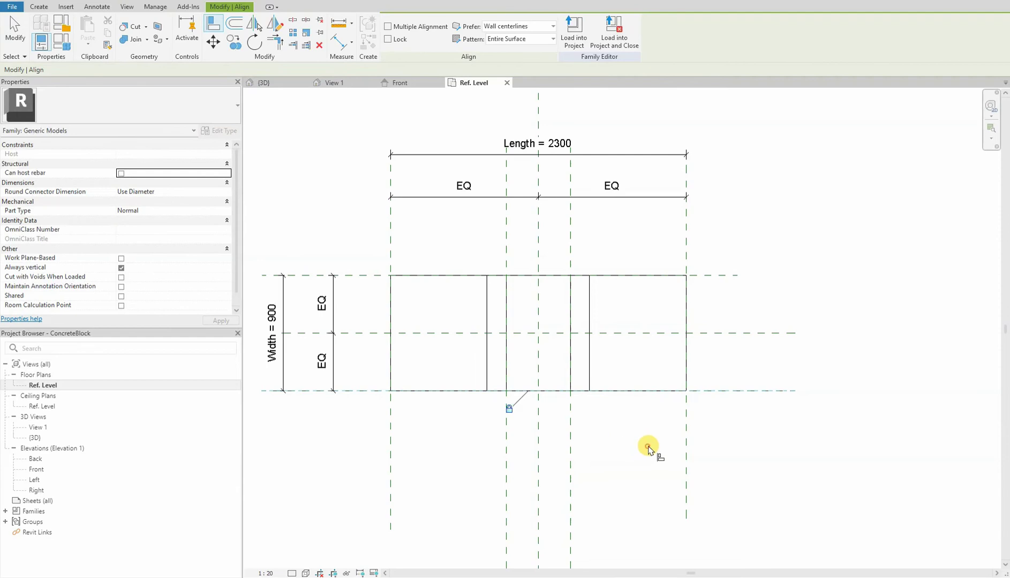
pyautogui.click(398, 83)
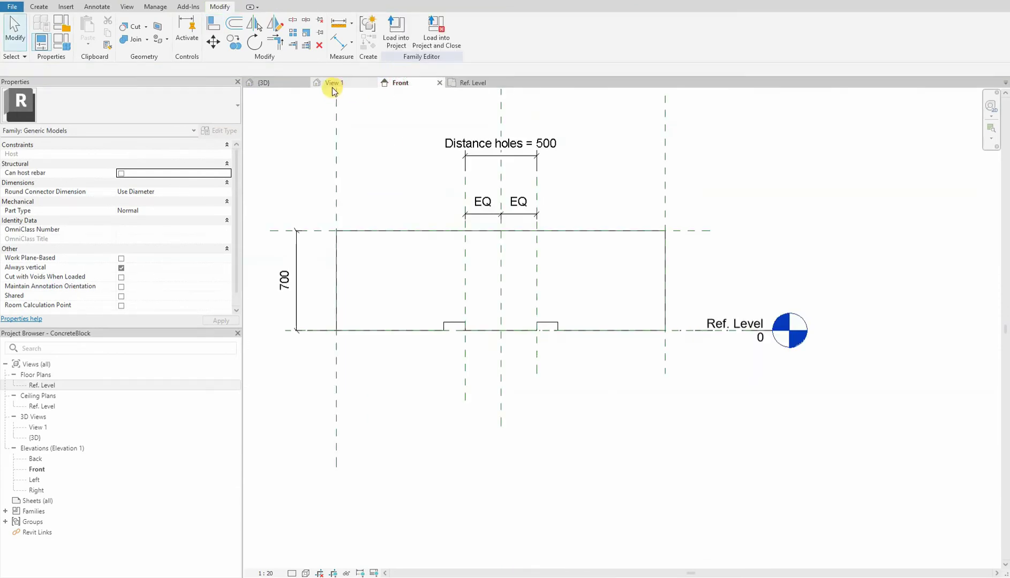
pyautogui.click(332, 88)
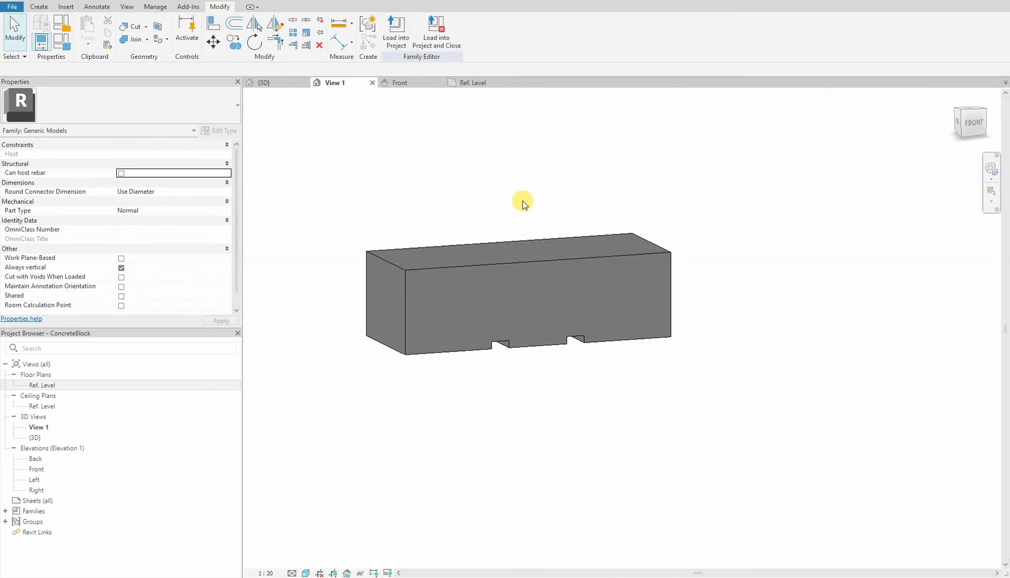
# - In Family Types, turn Holes on and apply a Distance holes of 600
pyautogui.keyDown('shift'); pyautogui.moveTo(523, 190); pyautogui.dragTo(528, 228, button='middle'); pyautogui.keyUp('shift')
pyautogui.click(69, 45)
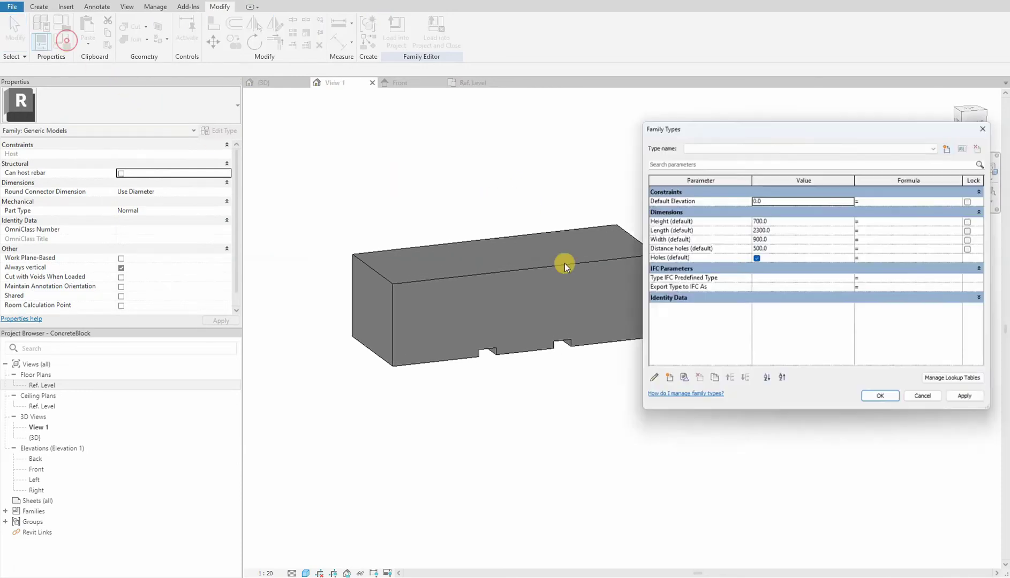
pyautogui.click(755, 258)
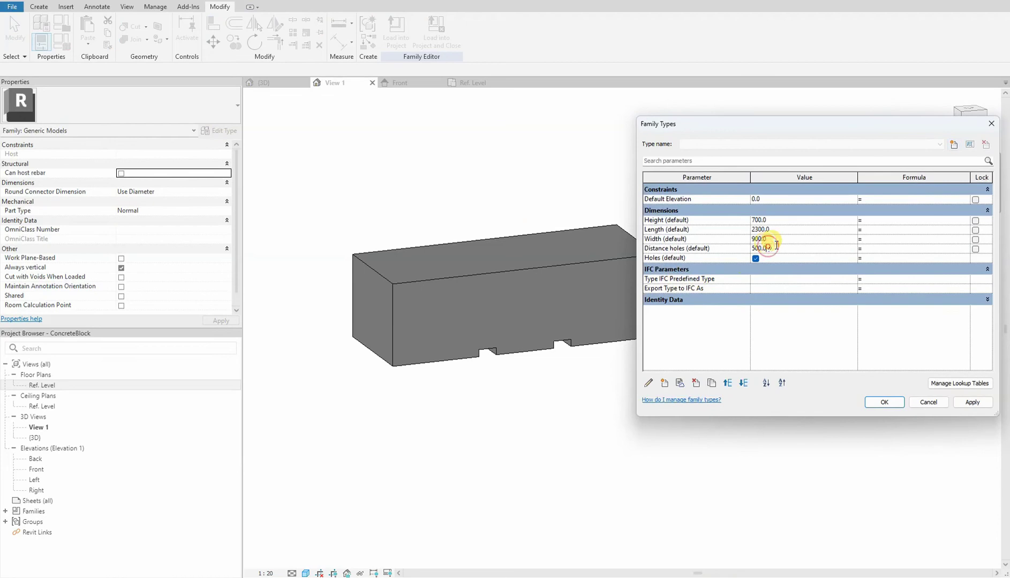
pyautogui.doubleClick(768, 247)
pyautogui.write('600')
pyautogui.click(972, 402)
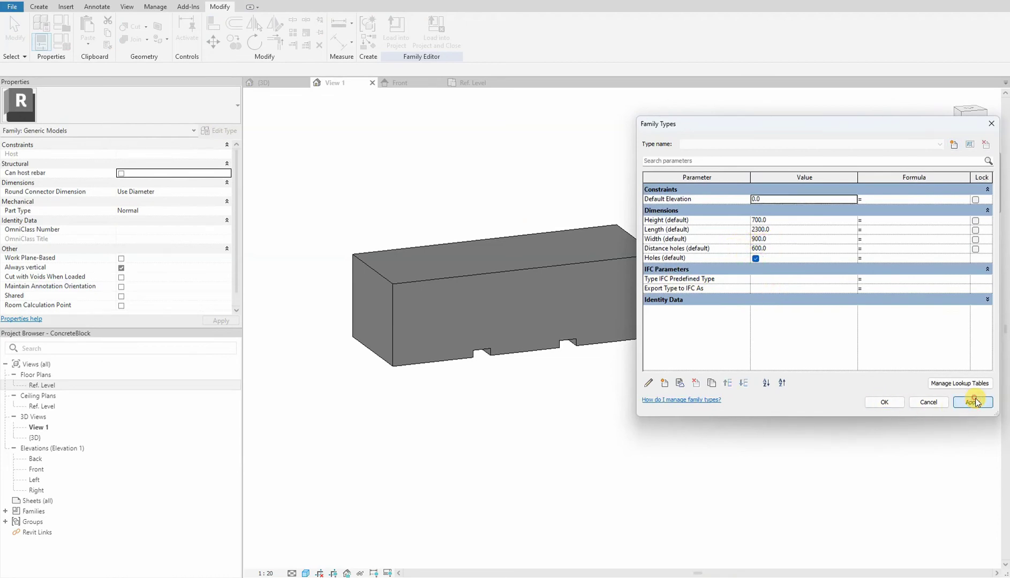
# - Flex Width to 750, then set it to 1000 and close with OK
pyautogui.doubleClick(768, 242)
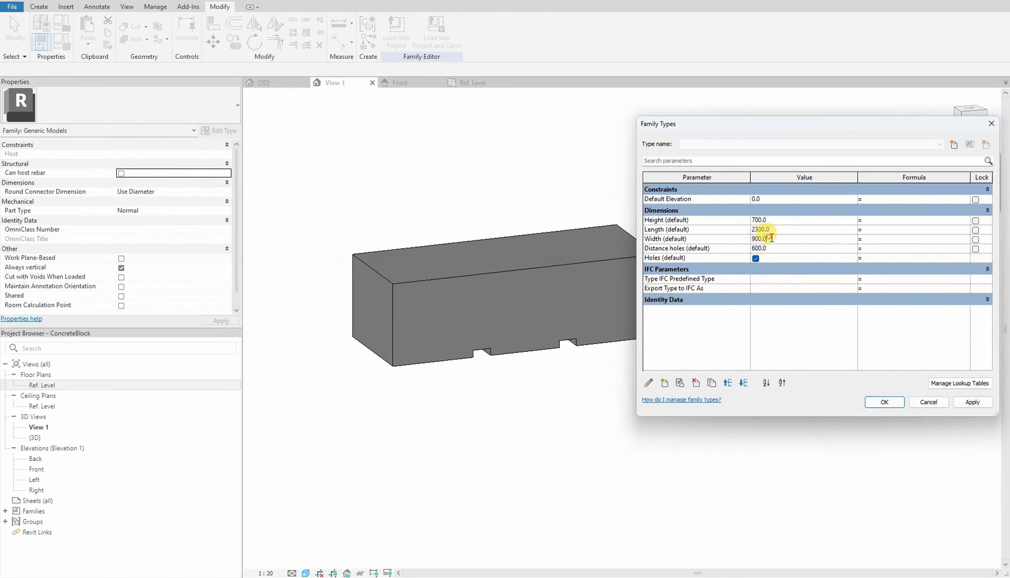
pyautogui.write('750')
pyautogui.click(964, 404)
pyautogui.doubleClick(772, 238)
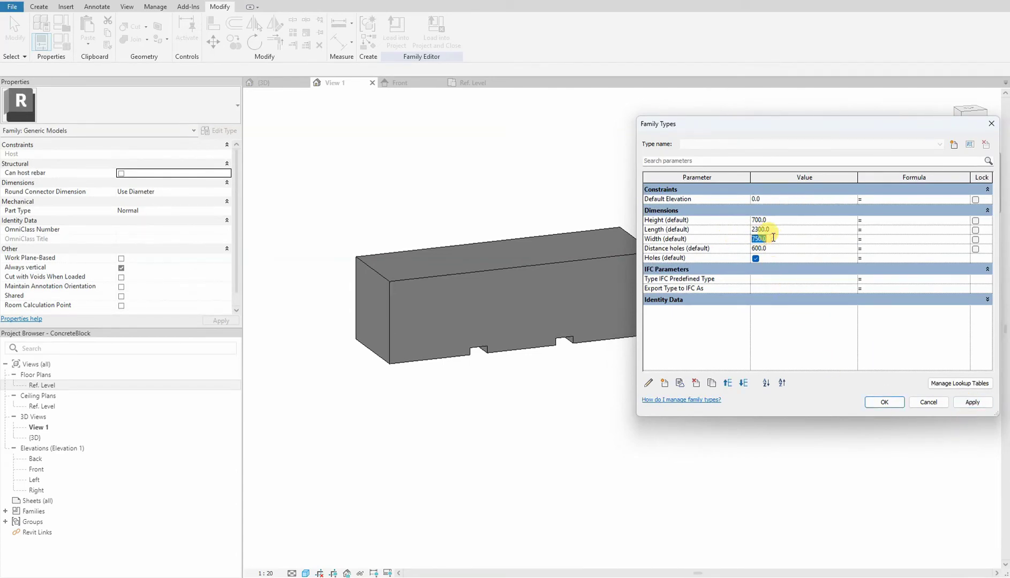
pyautogui.write('1000')
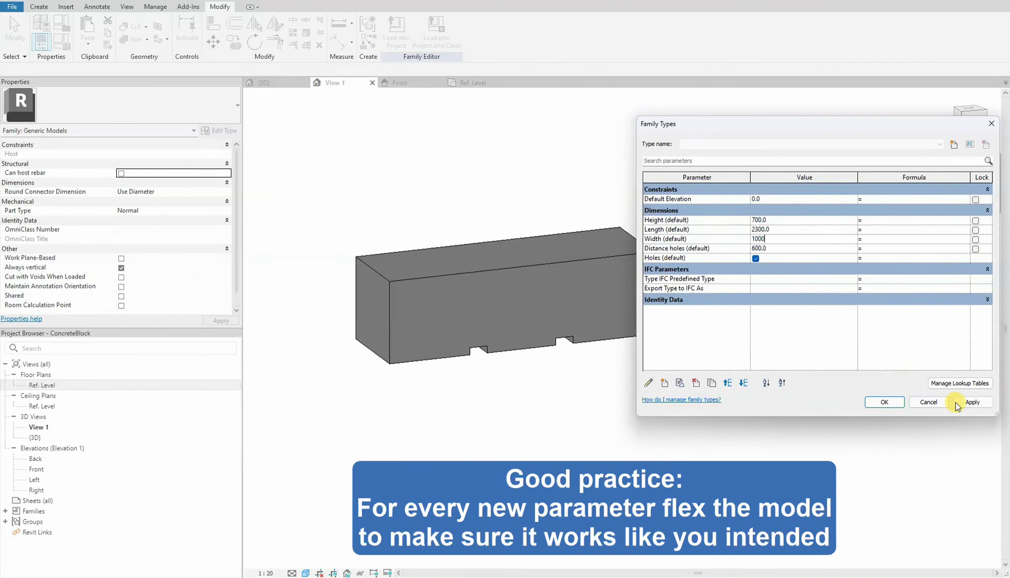
pyautogui.click(958, 404)
pyautogui.click(884, 402)
pyautogui.keyDown('shift'); pyautogui.moveTo(615, 419); pyautogui.dragTo(616, 375, button='middle'); pyautogui.keyUp('shift')
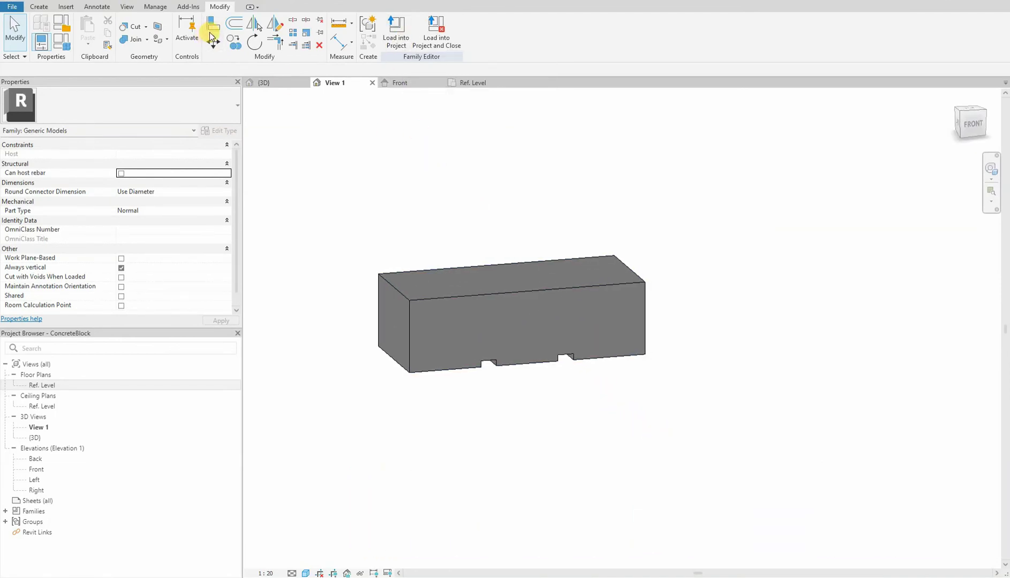
# - Run Manage > Purge Unused twice, confirming with OK each time
pyautogui.click(155, 7)
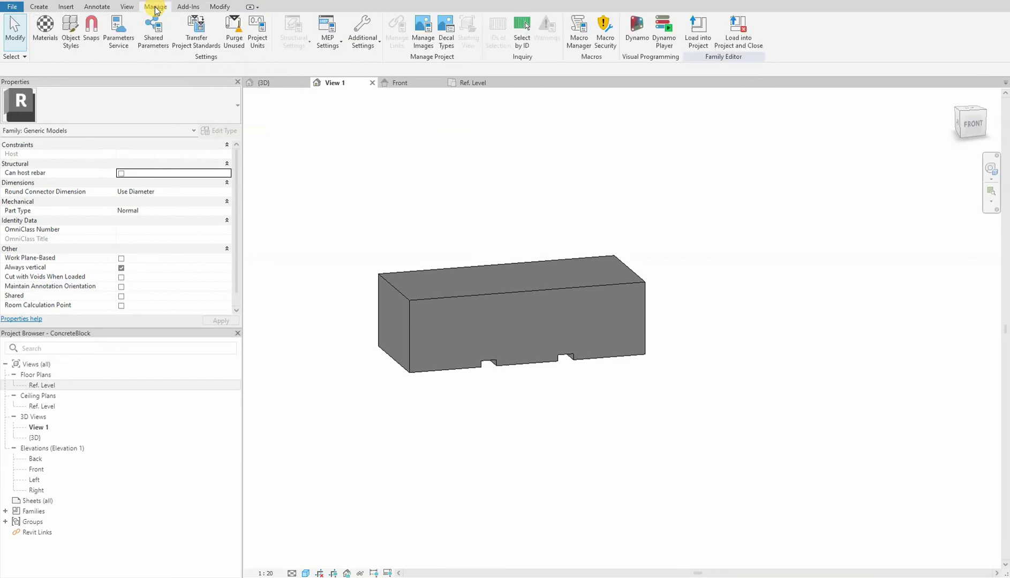
pyautogui.click(234, 32)
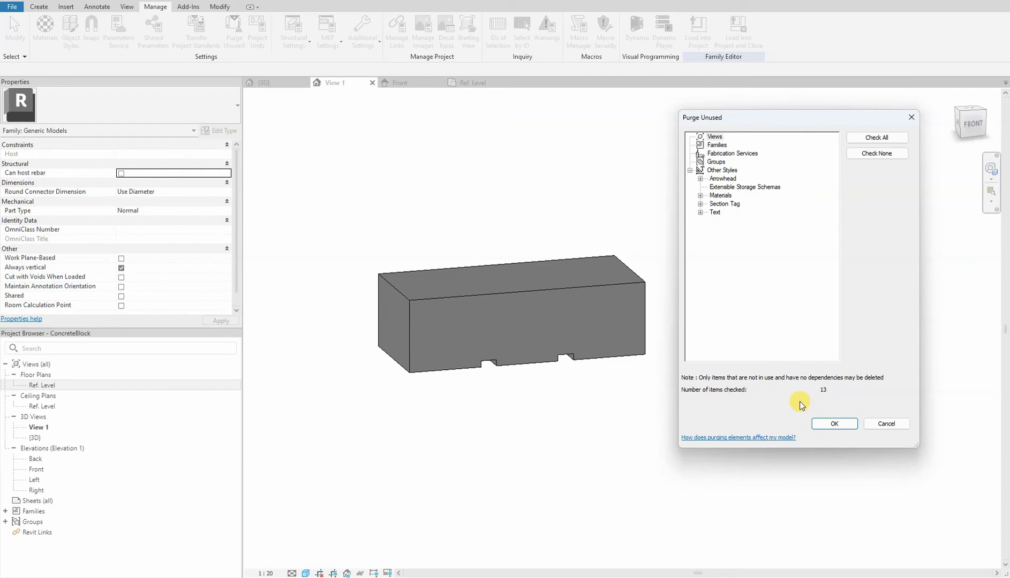
pyautogui.click(811, 425)
pyautogui.click(232, 36)
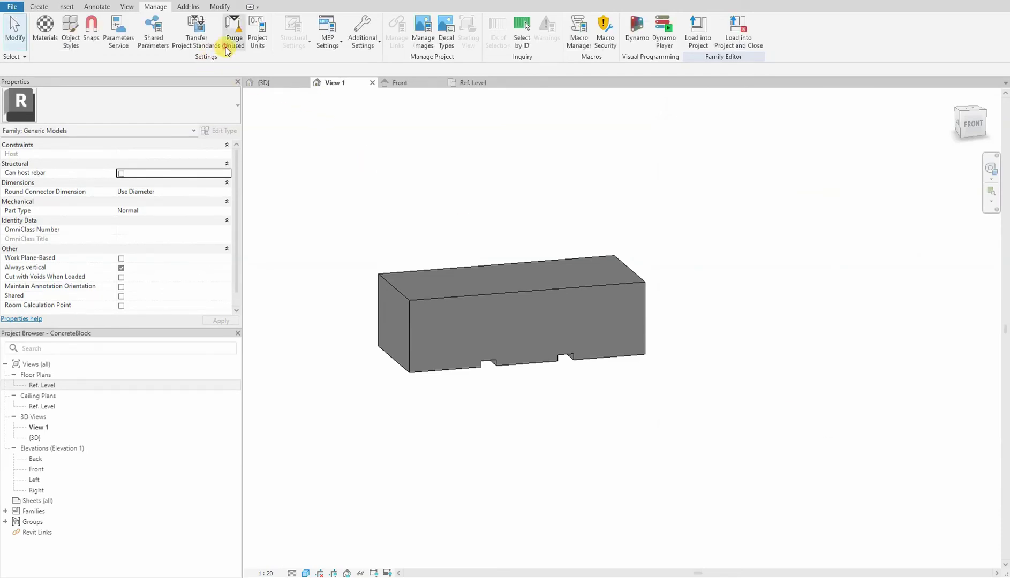
pyautogui.click(830, 420)
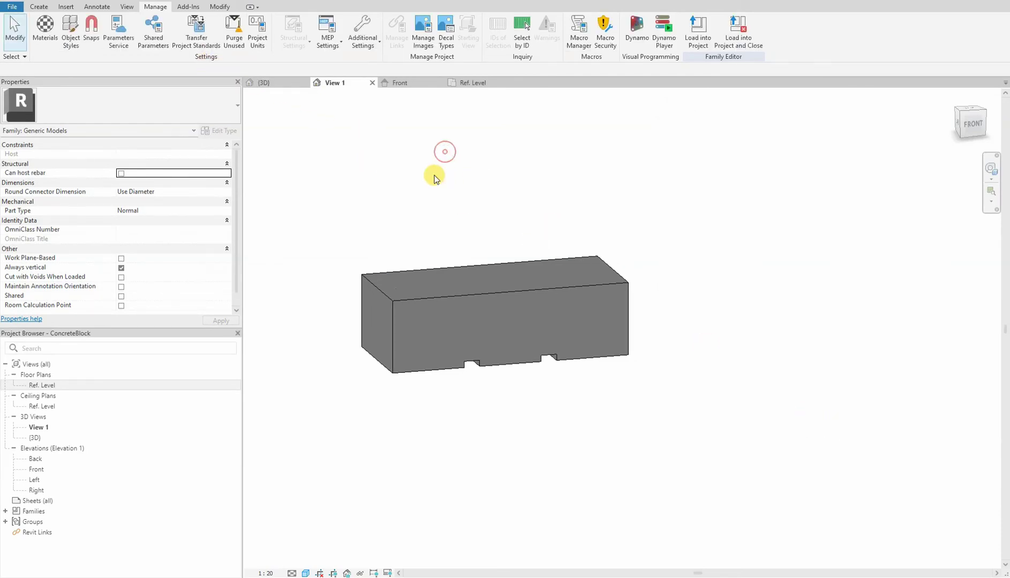
# - Load ConcreteBlock into the KA project, choosing 'Overwrite the existing version'
pyautogui.click(698, 31)
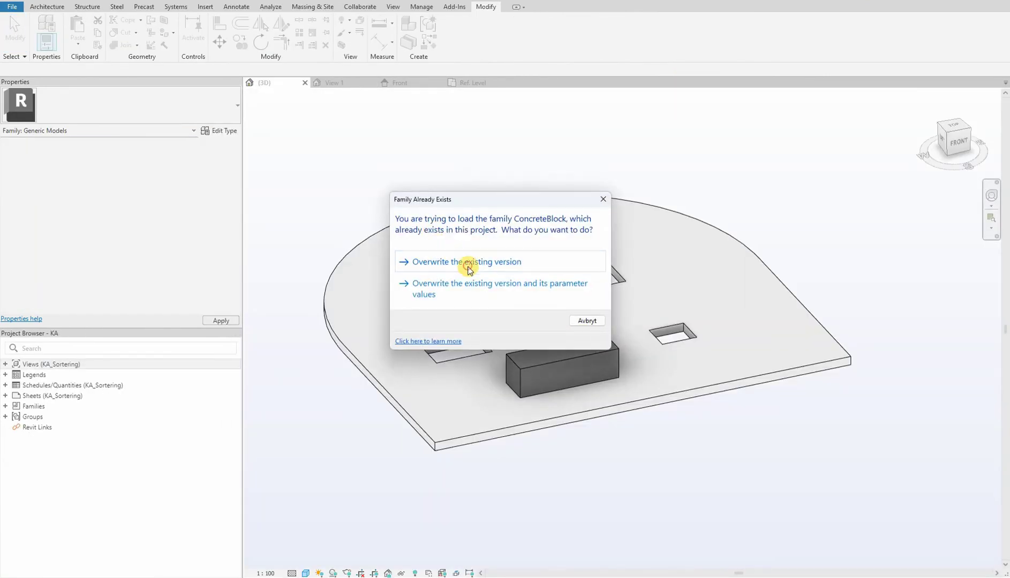
pyautogui.click(467, 262)
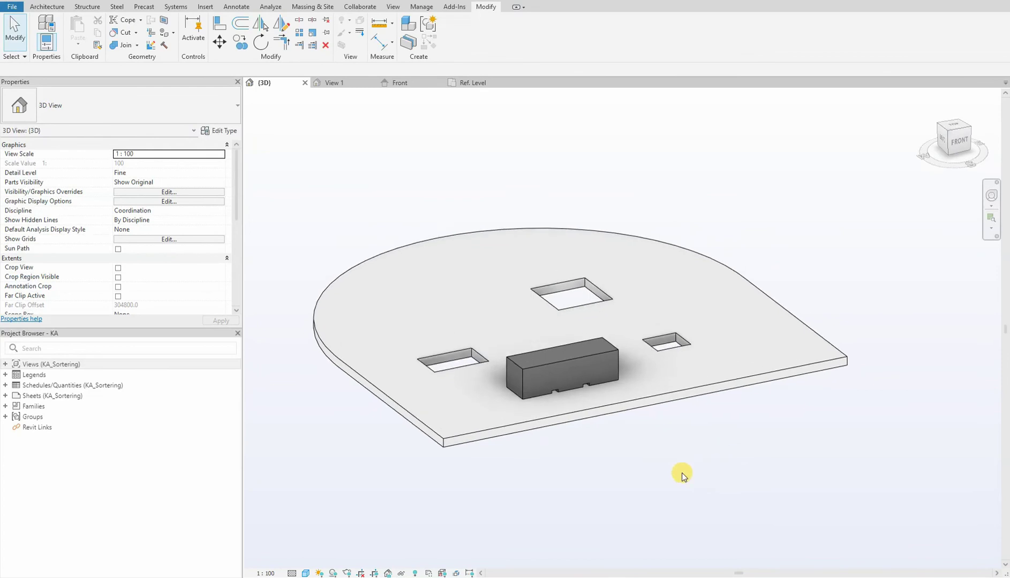
pyautogui.scroll(4, 550, 380)
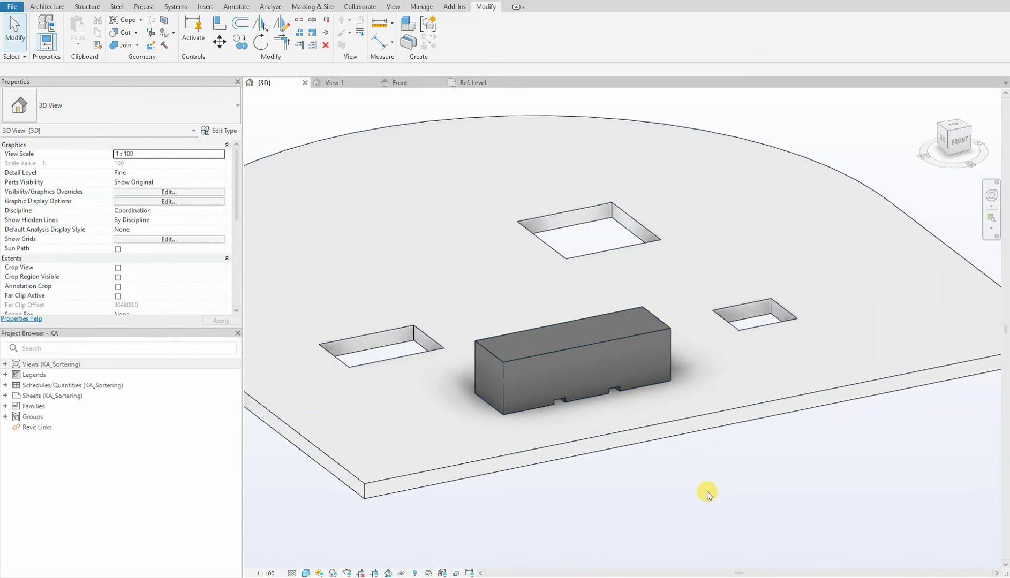
pyautogui.scroll(-1, 654, 482)
# - Select the placed block and switch its Holes off then back on, applying each time
pyautogui.click(537, 357)
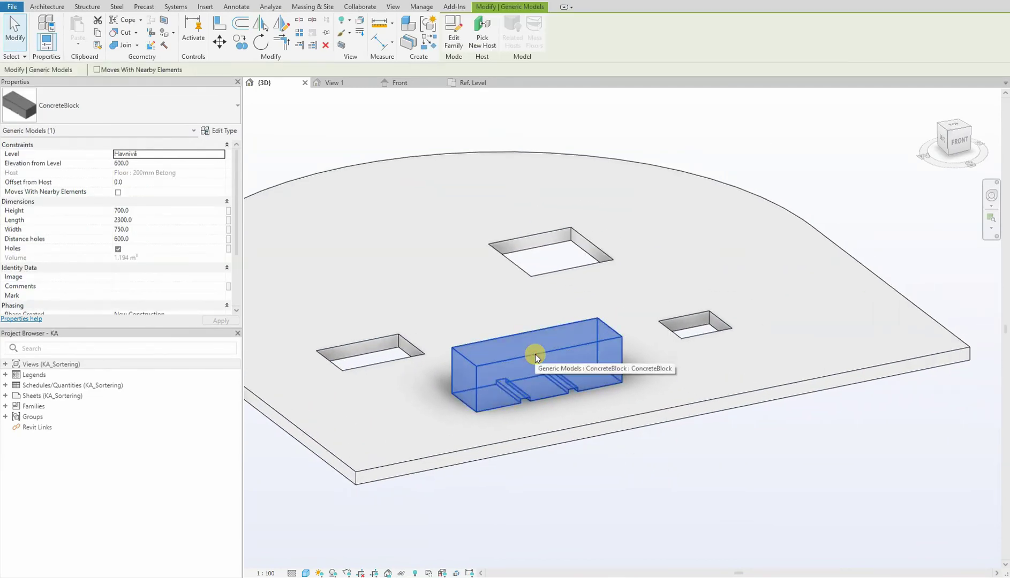
pyautogui.moveTo(697, 470); pyautogui.dragTo(684, 468, button='middle')
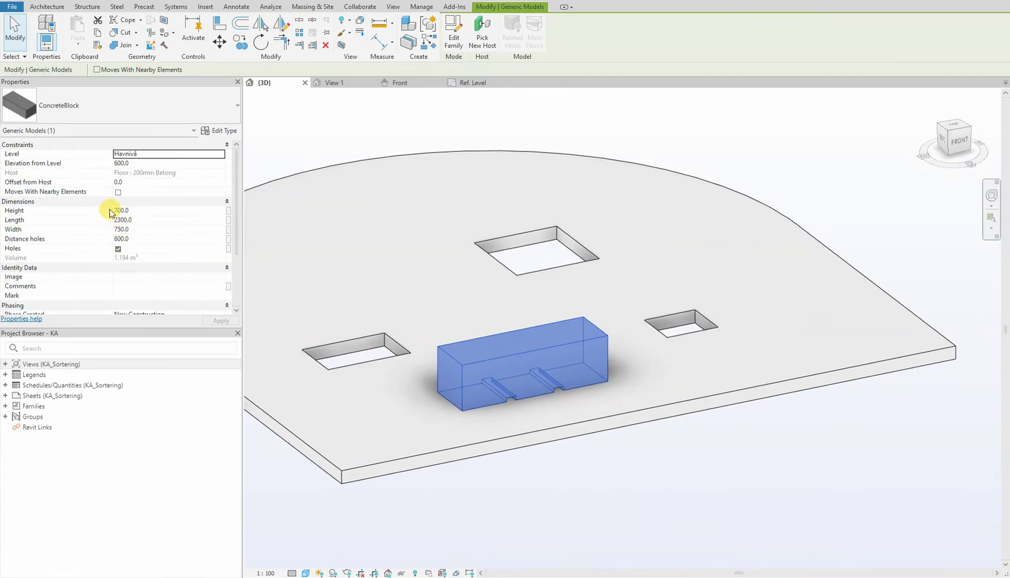
pyautogui.click(118, 249)
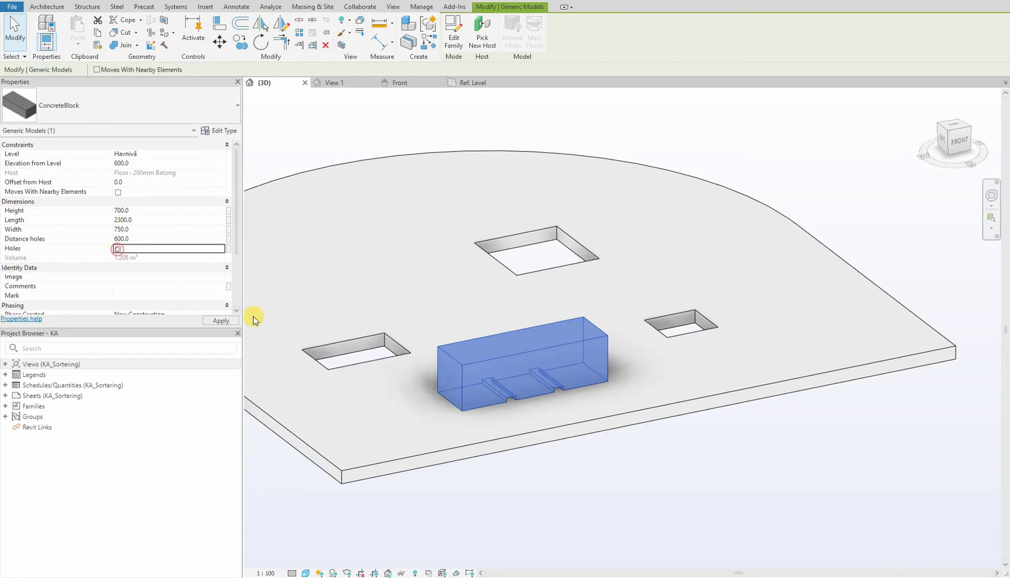
pyautogui.click(604, 480)
pyautogui.click(501, 361)
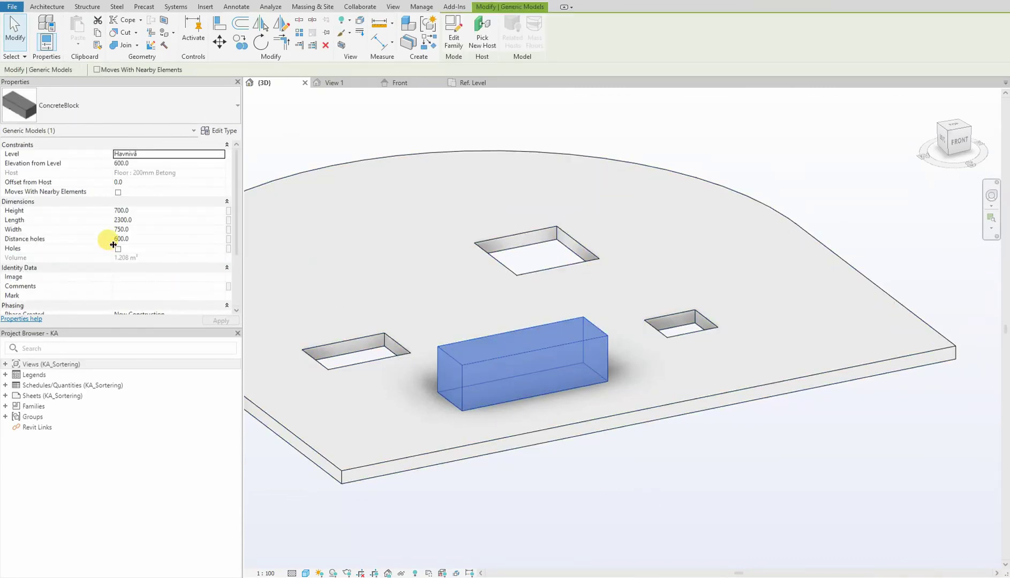
pyautogui.click(118, 249)
pyautogui.click(636, 471)
# - Flex the block's Distance holes through 500, 750 and back to 500
pyautogui.click(451, 360)
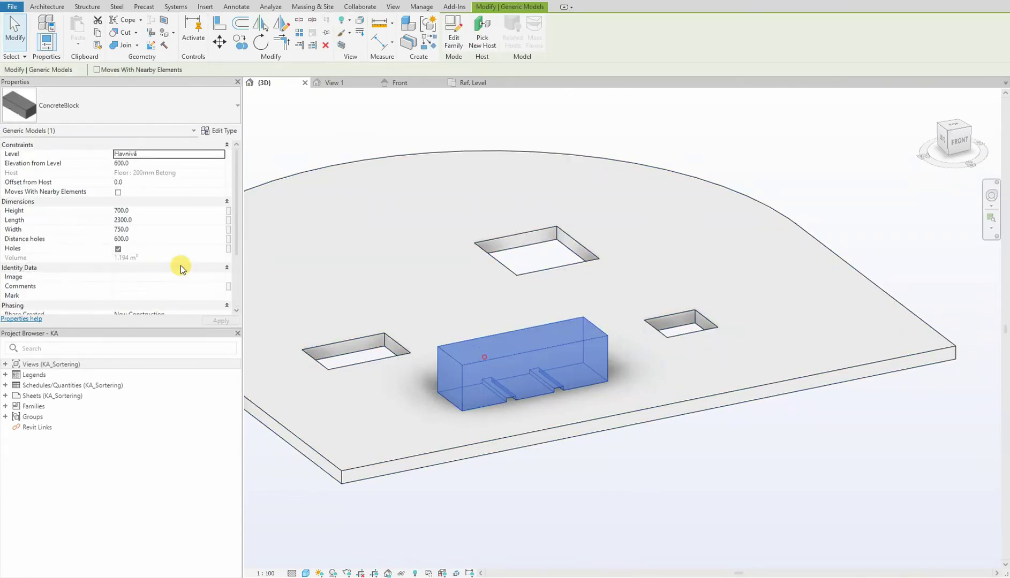
pyautogui.click(139, 239)
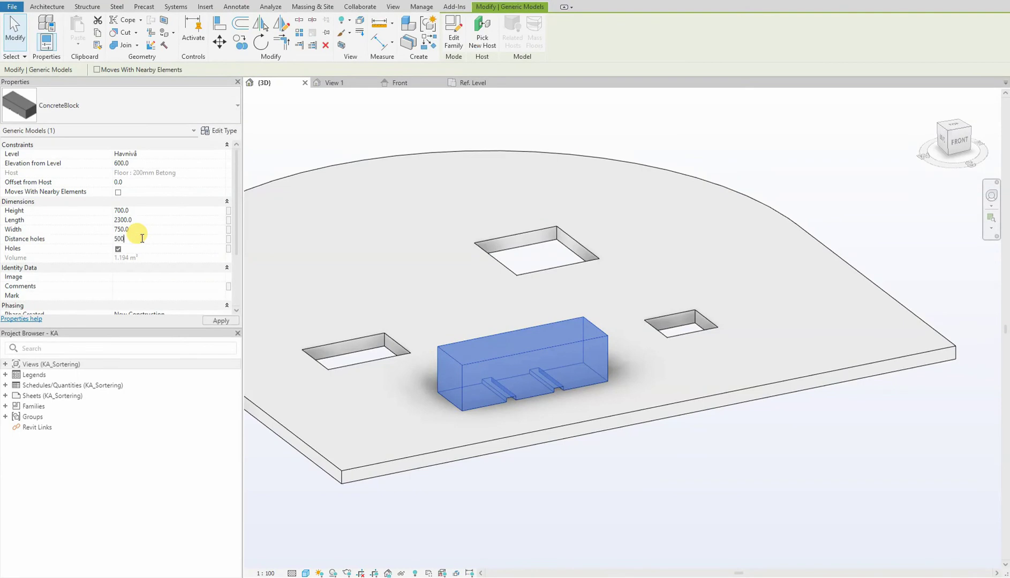
pyautogui.click(220, 321)
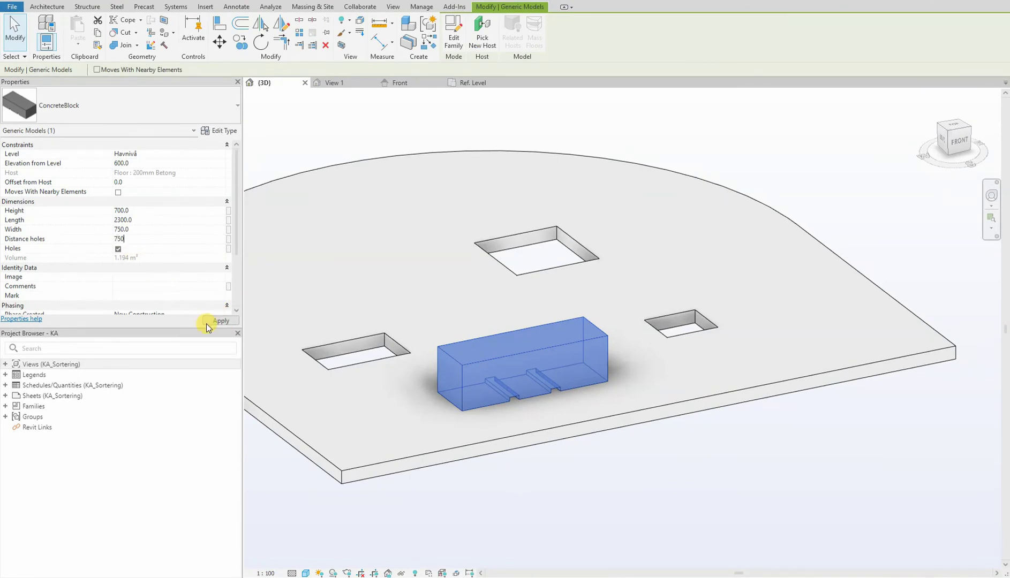
pyautogui.click(219, 320)
pyautogui.click(145, 237)
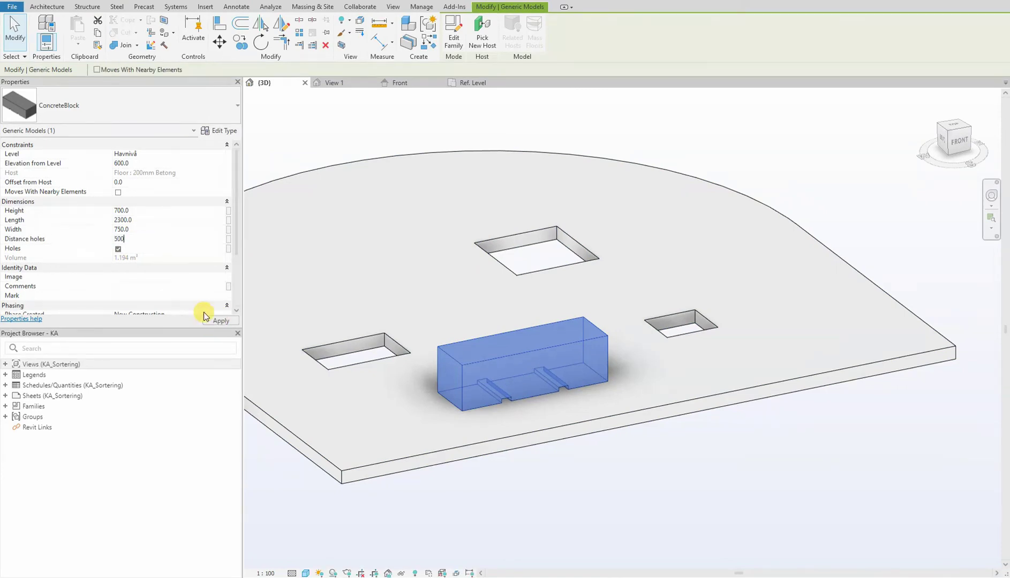
pyautogui.click(219, 320)
# - Flex the block's Width through 900, 1200 and finally 1000
pyautogui.click(150, 230)
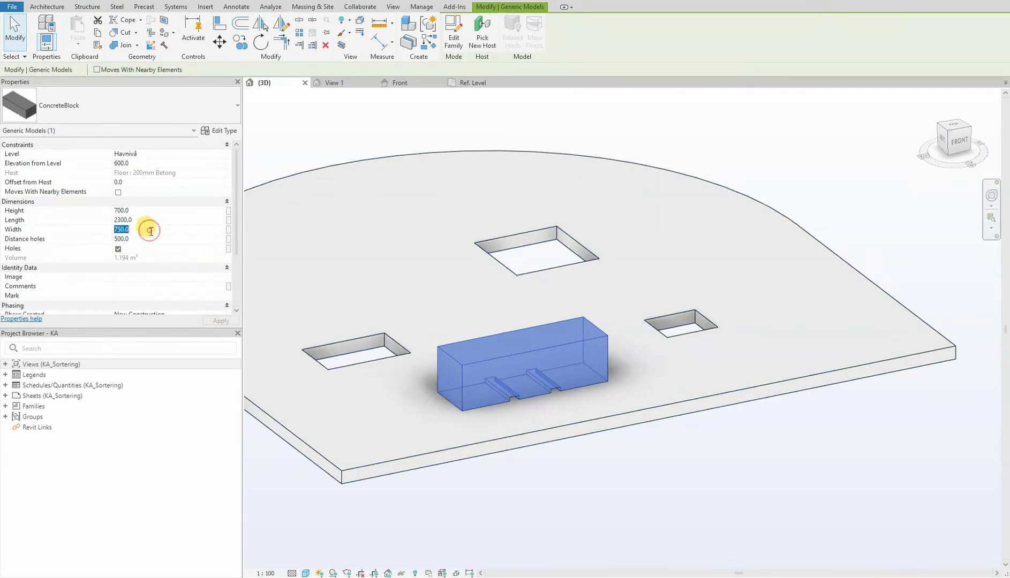
pyautogui.write('900')
pyautogui.click(214, 319)
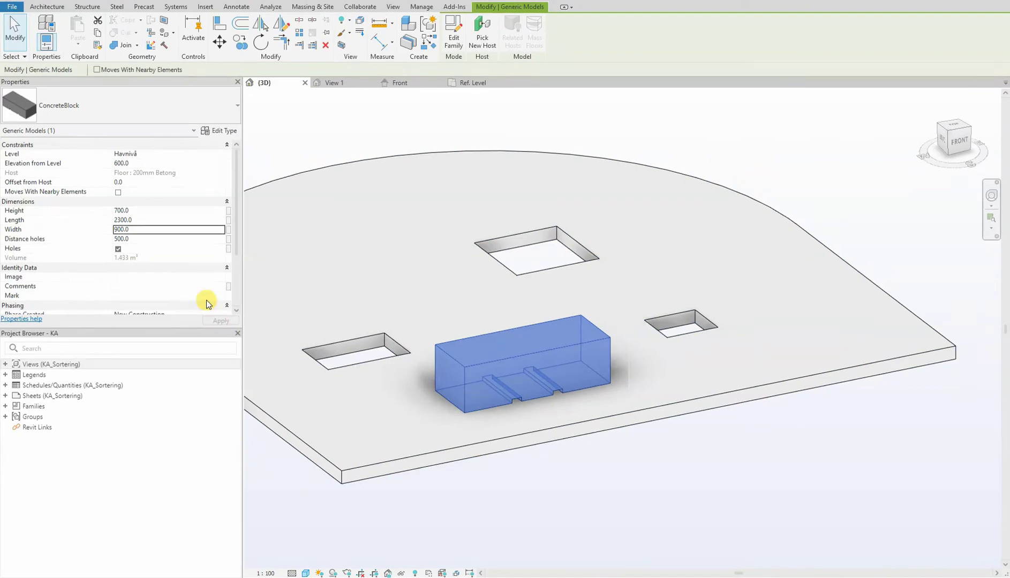
pyautogui.click(148, 230)
pyautogui.click(219, 320)
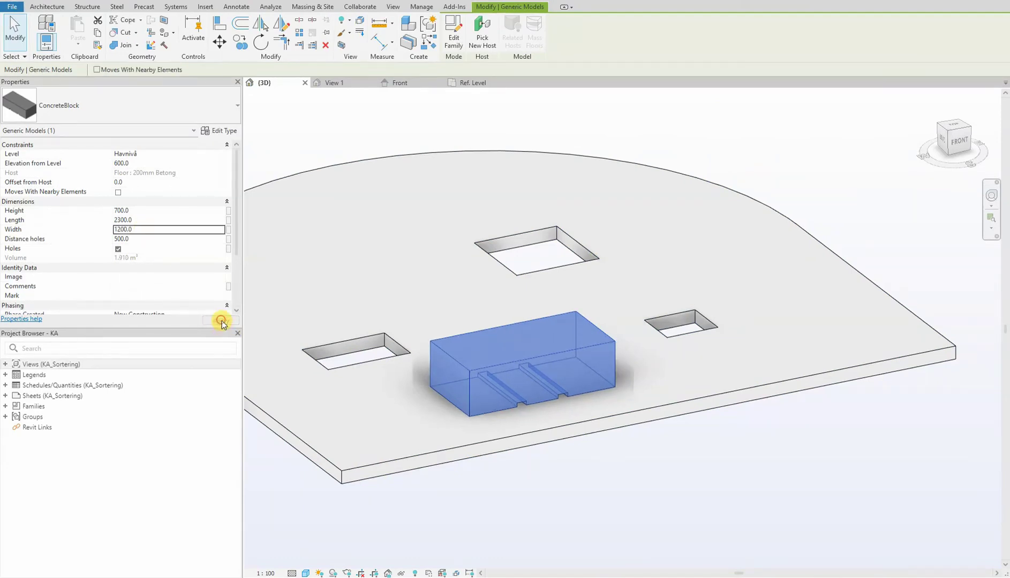
pyautogui.click(152, 230)
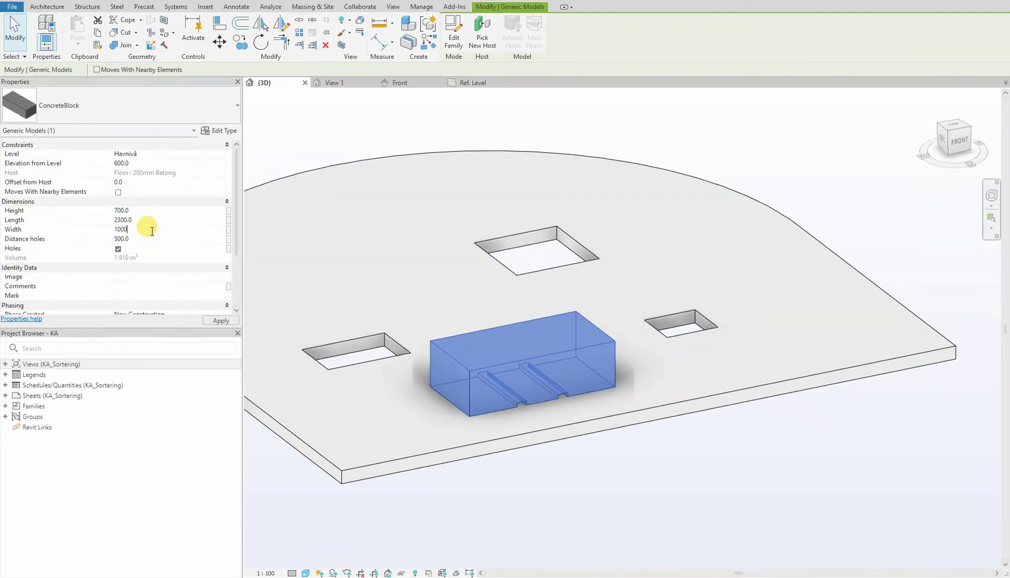
pyautogui.write('1000')
pyautogui.click(217, 320)
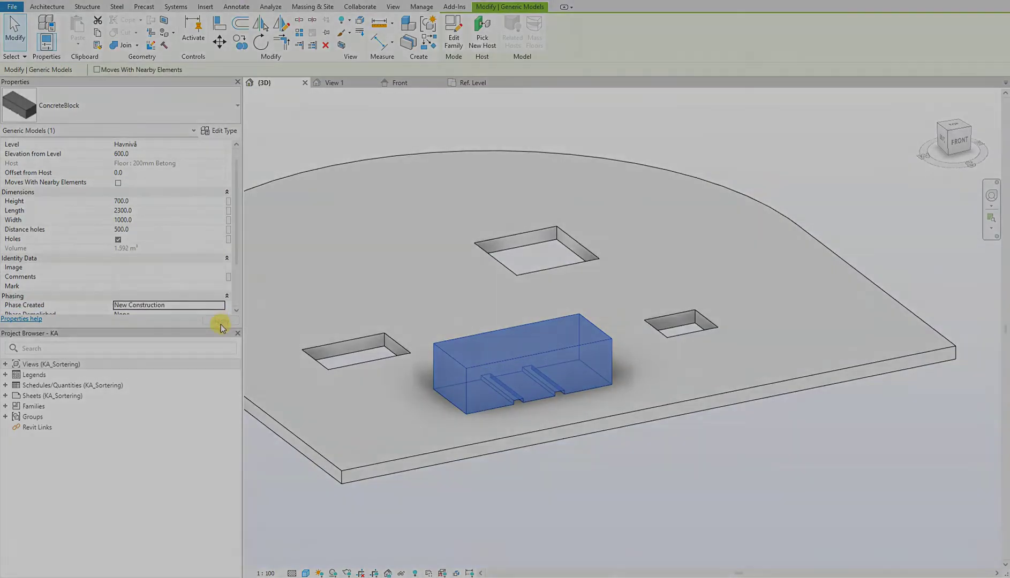